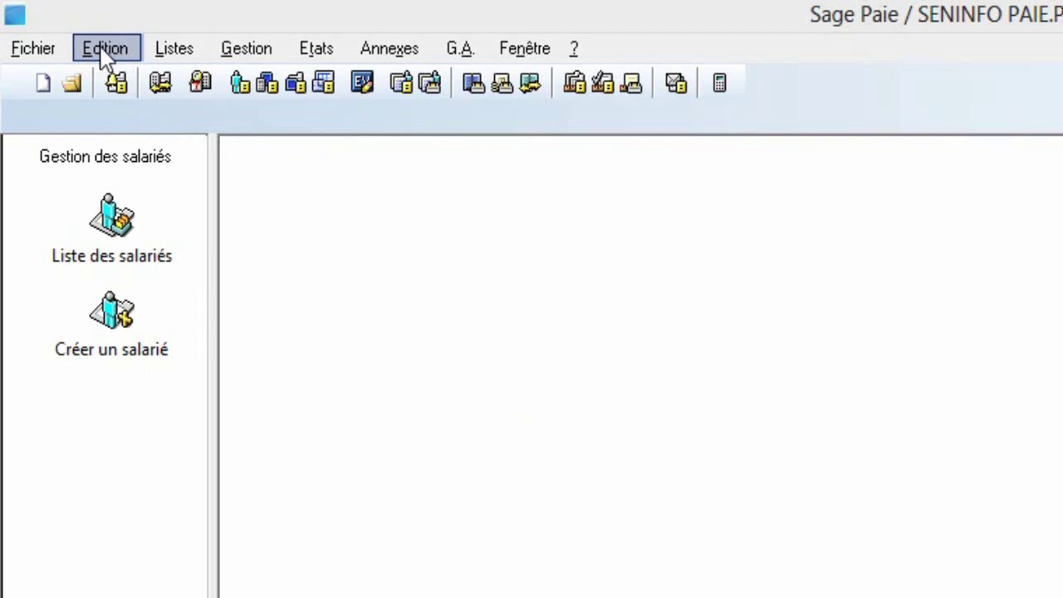
Set the export format to Format Sage in the accounting modelling formats of the payroll parameters and confirm
left_click(41, 52)
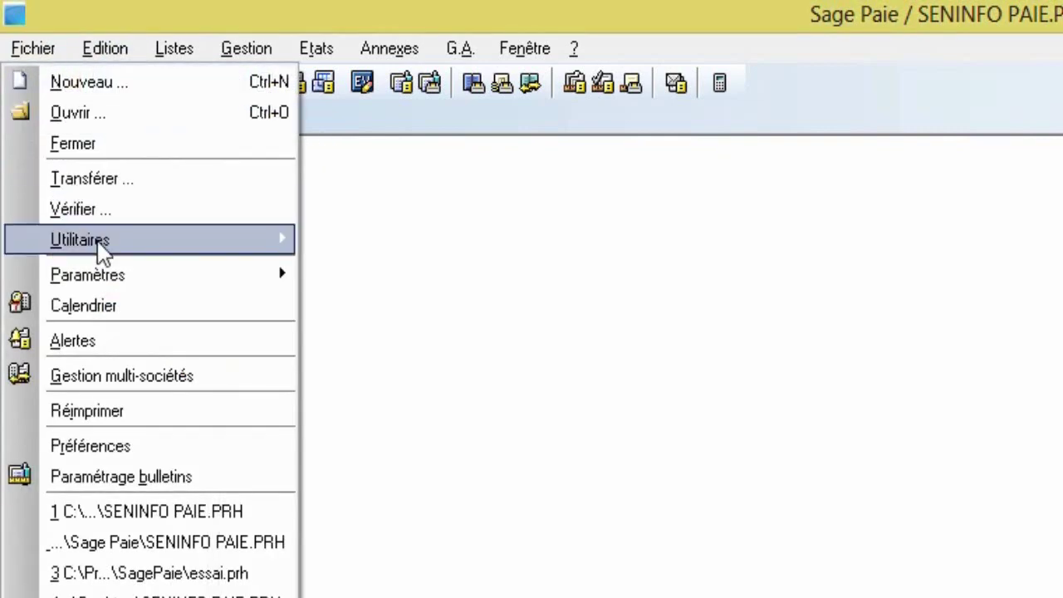
mouse_move(286, 272)
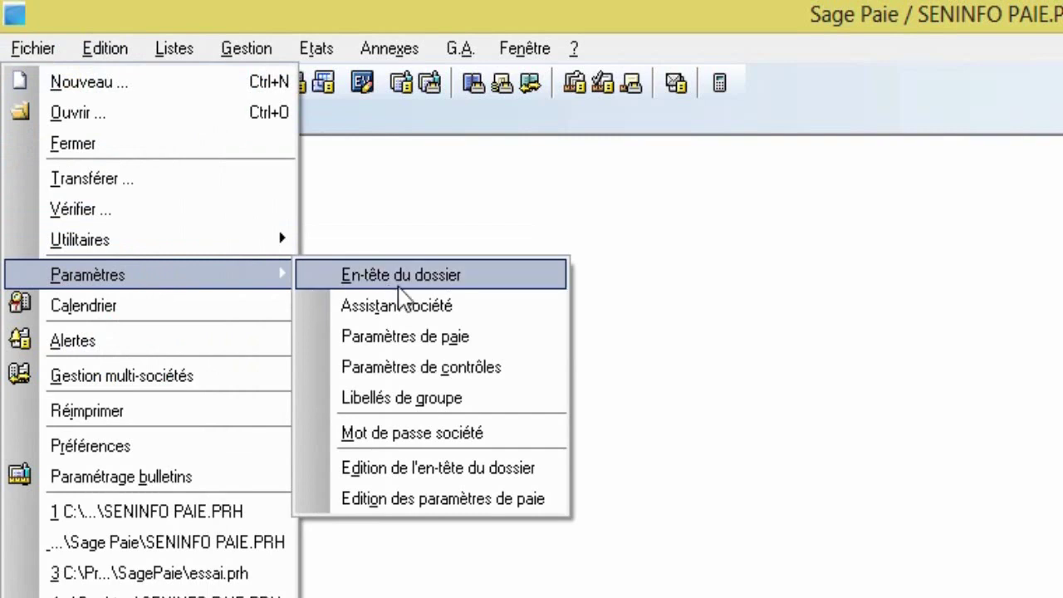
left_click(432, 336)
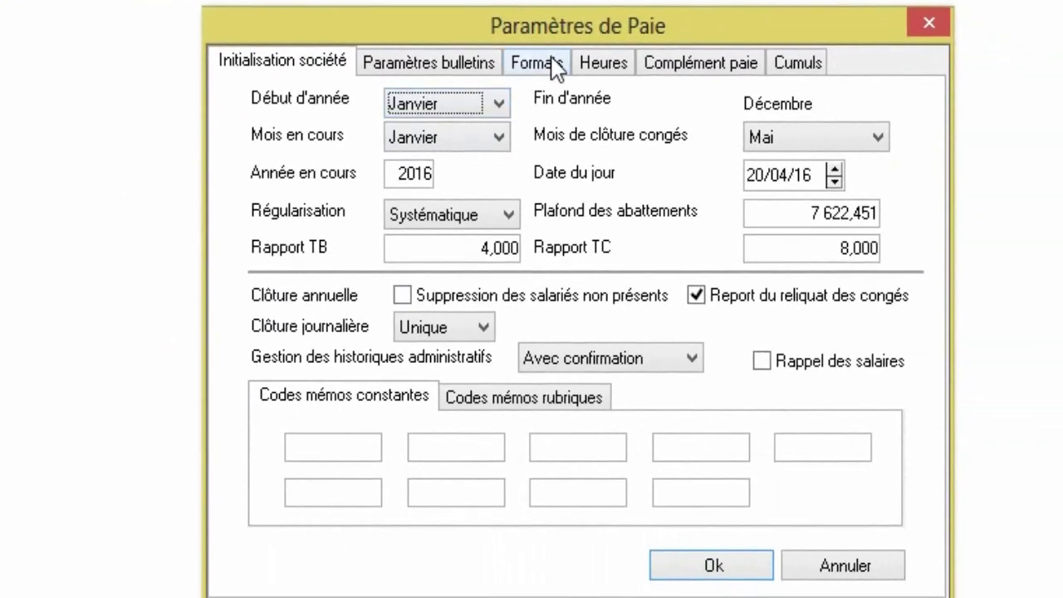
left_click(555, 70)
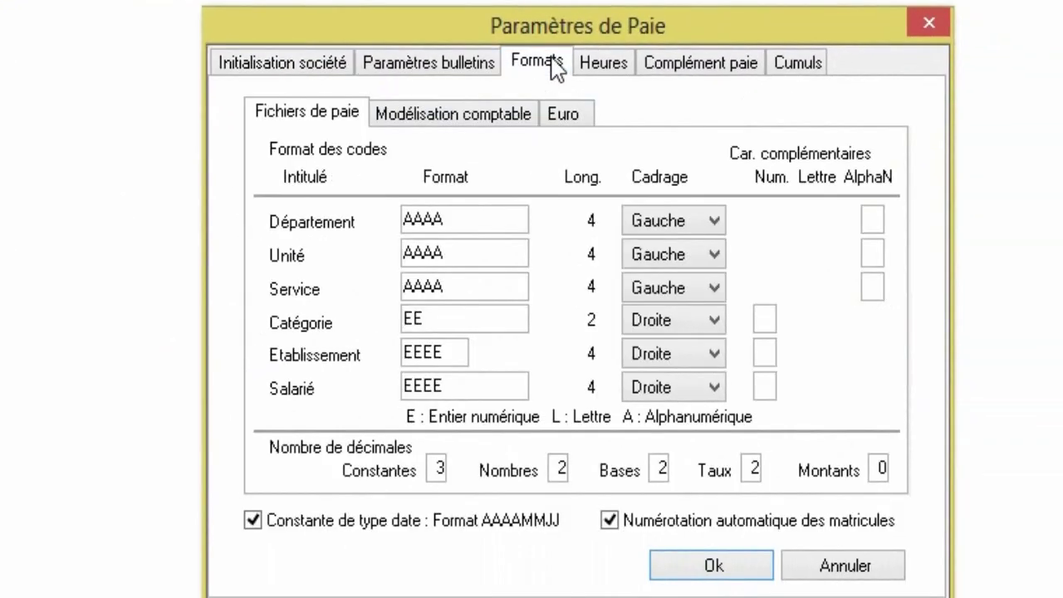
left_click(455, 116)
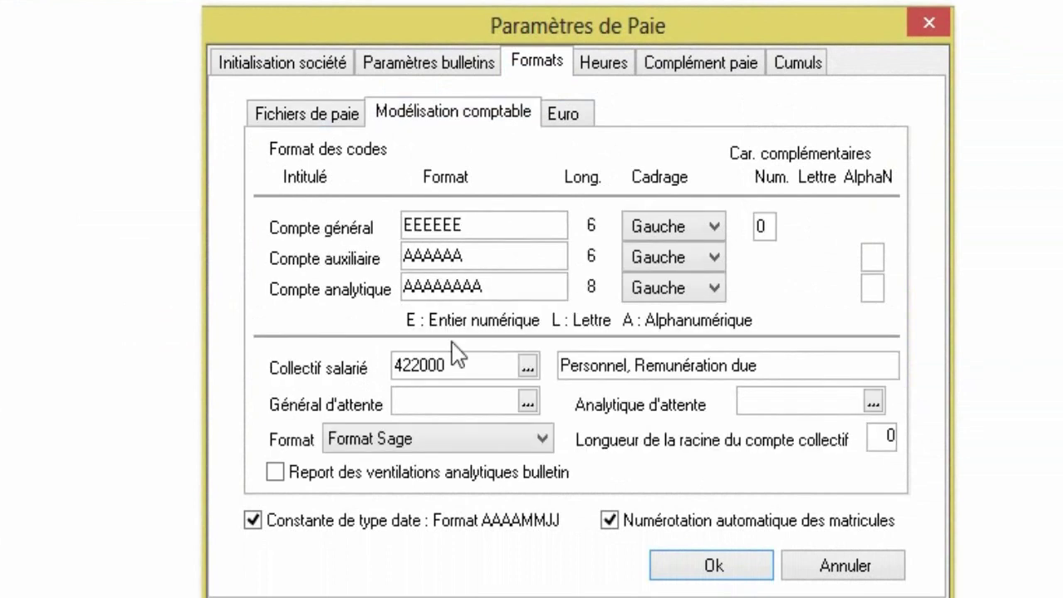
left_click(544, 439)
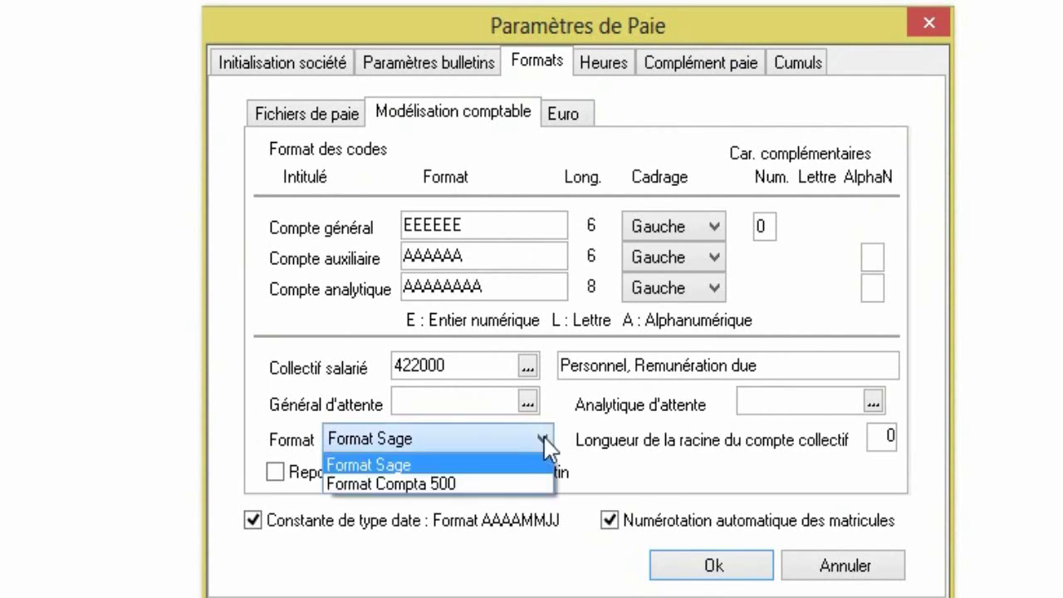
left_click(430, 469)
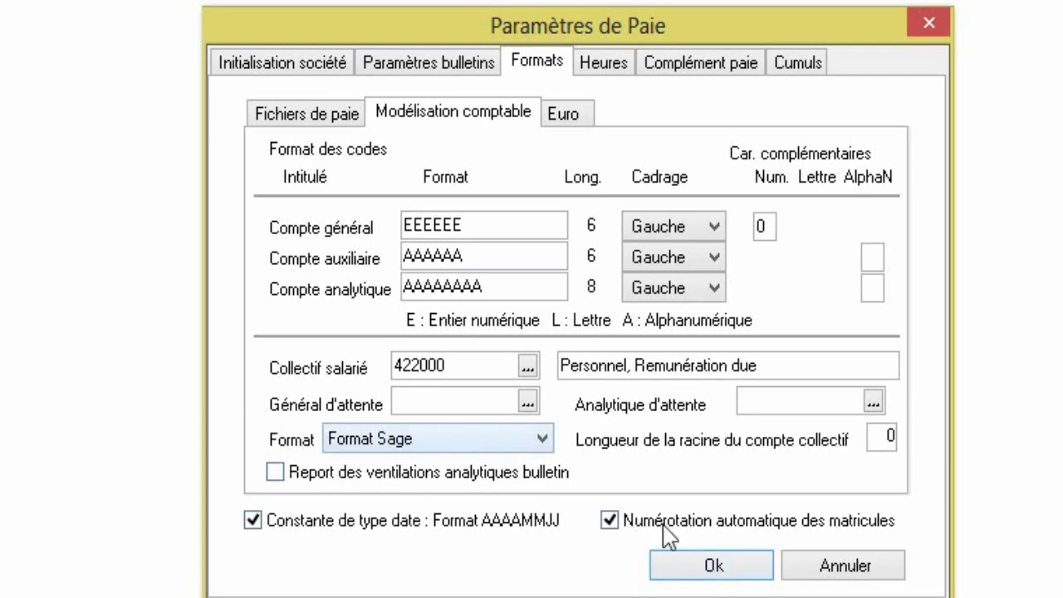
left_click(719, 568)
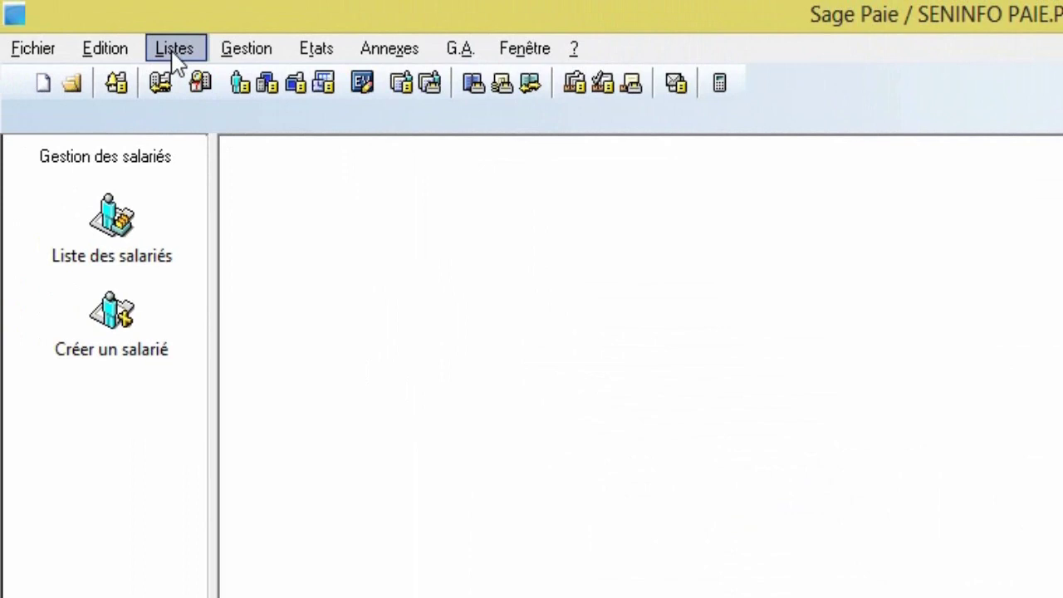
Open the list of general accounts and review the settings of the staff loan account 272000
left_click(173, 55)
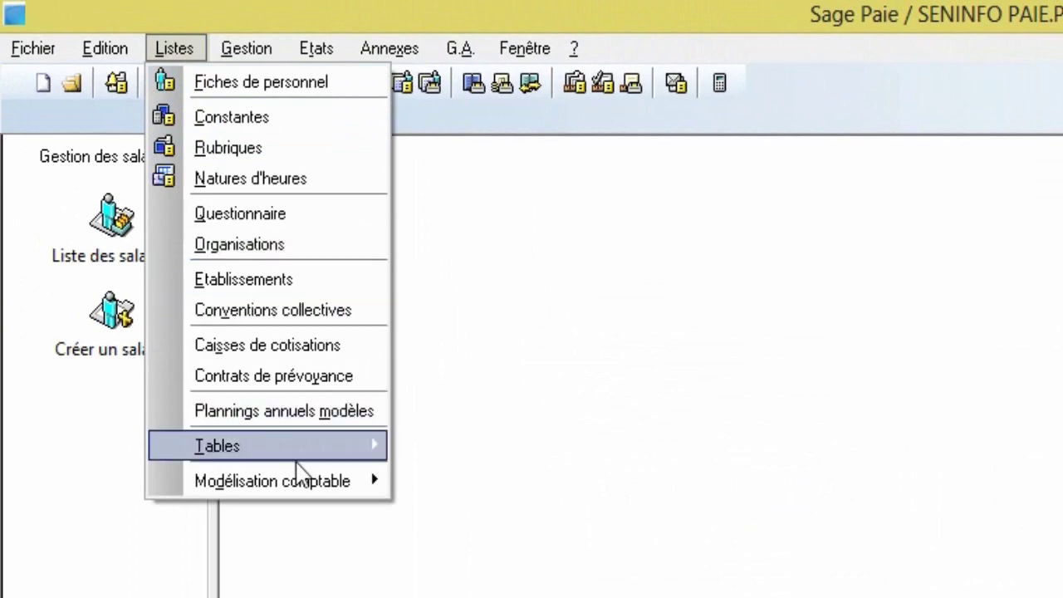
mouse_move(316, 485)
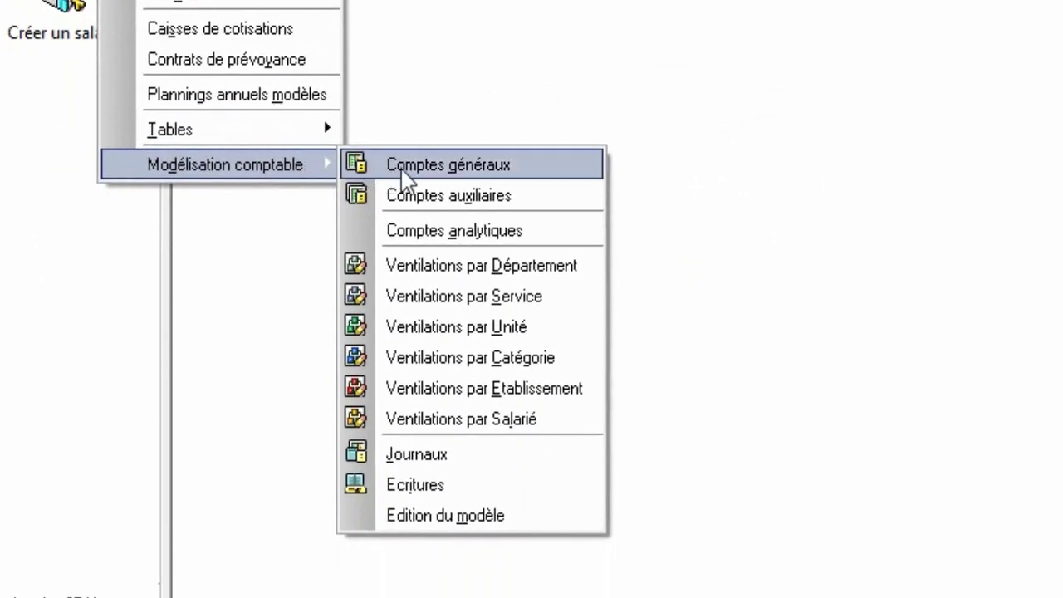
left_click(402, 169)
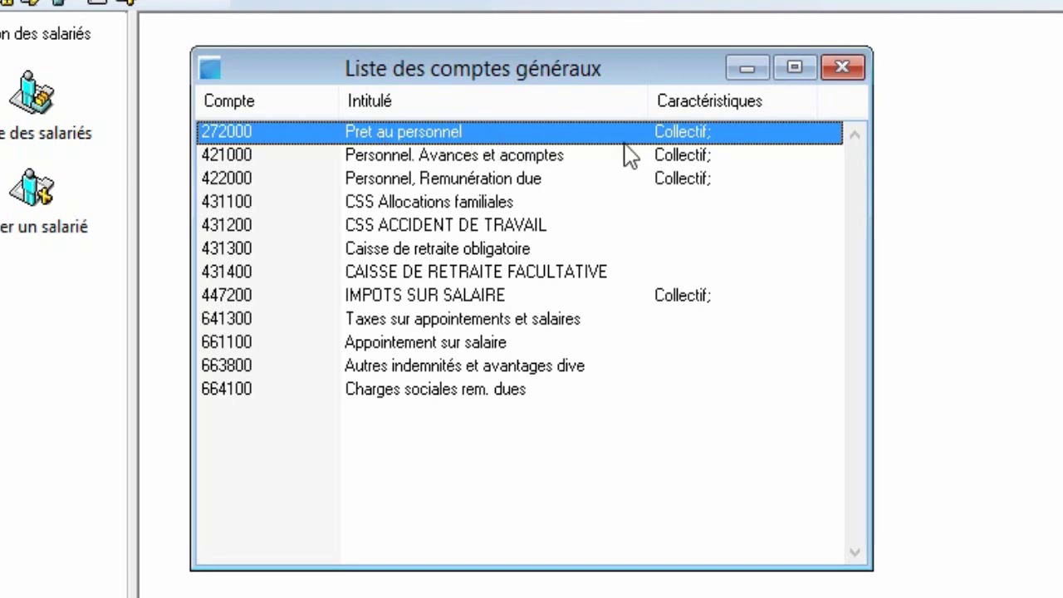
double_click(652, 135)
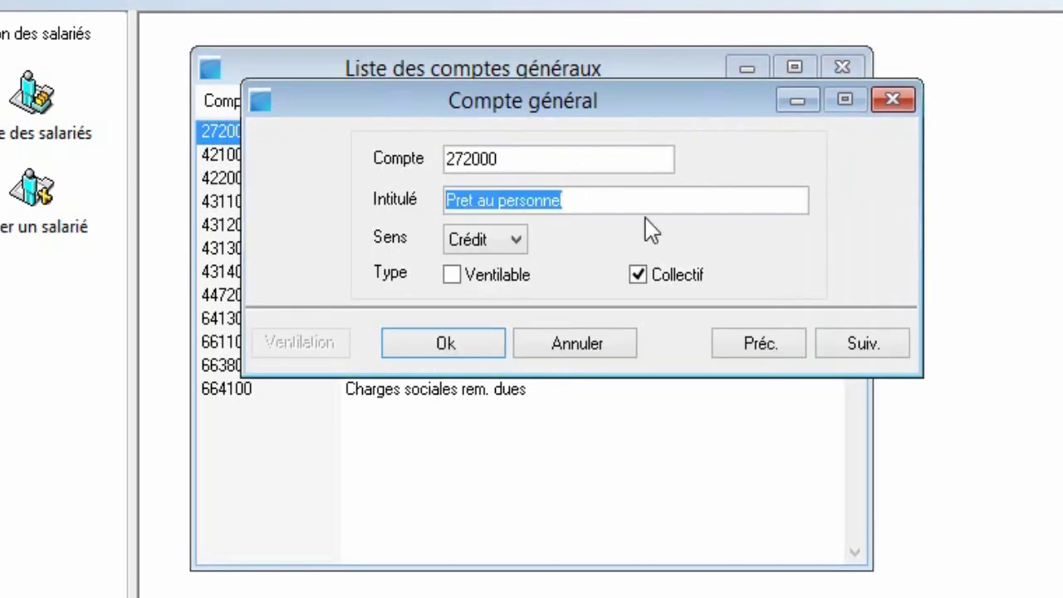
left_click(463, 348)
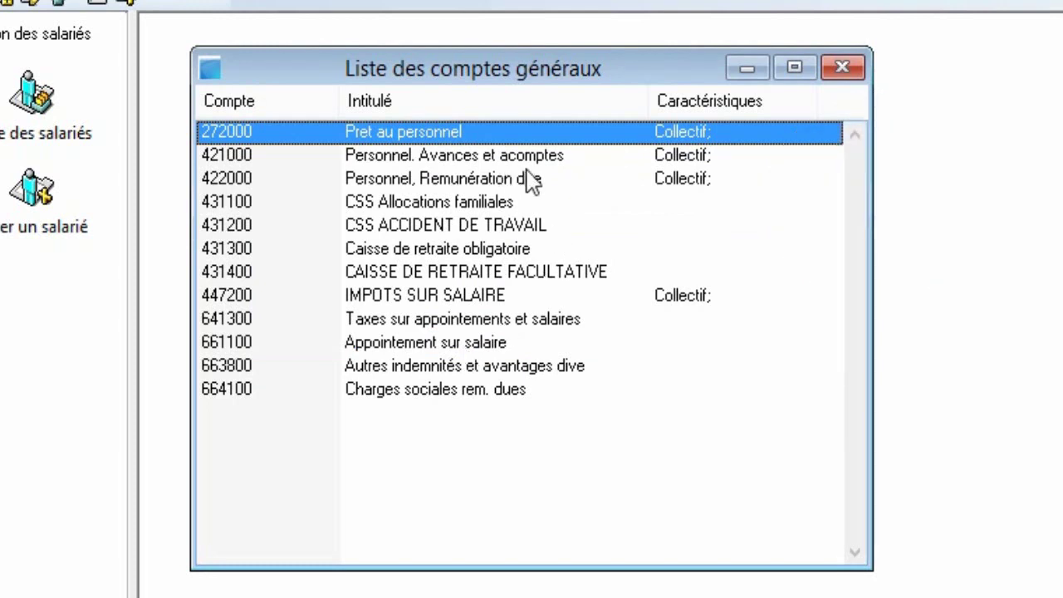
Review the collective accounts 421000, 422000 and 447200 in the general accounts list, and close the list
left_click(486, 160)
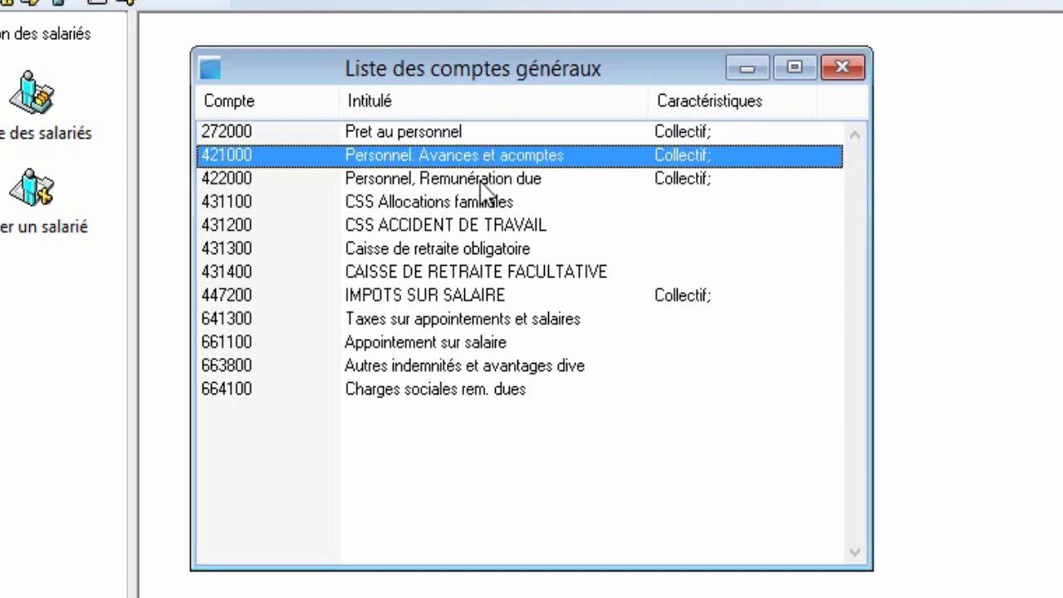
left_click(482, 181)
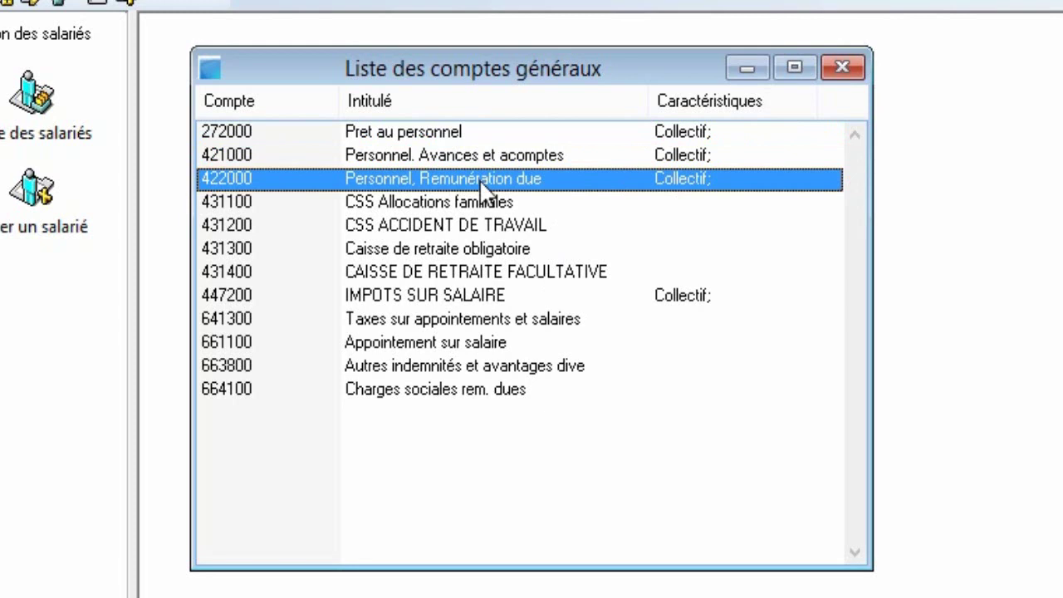
left_click(515, 300)
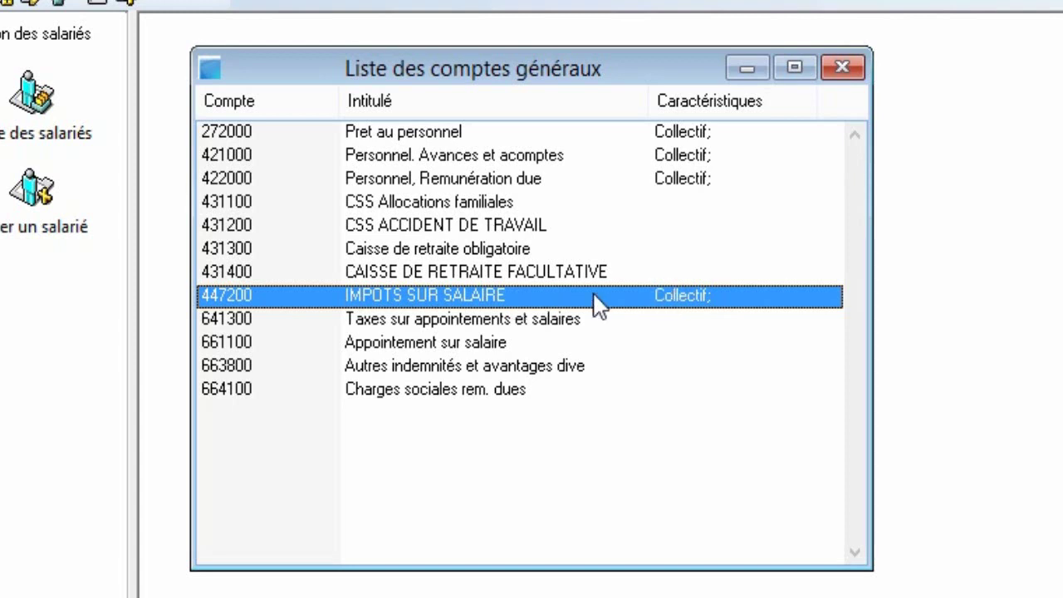
left_click(844, 70)
Examine the auxiliary accounts defined in the accounting modelling, and close their list
left_click(174, 49)
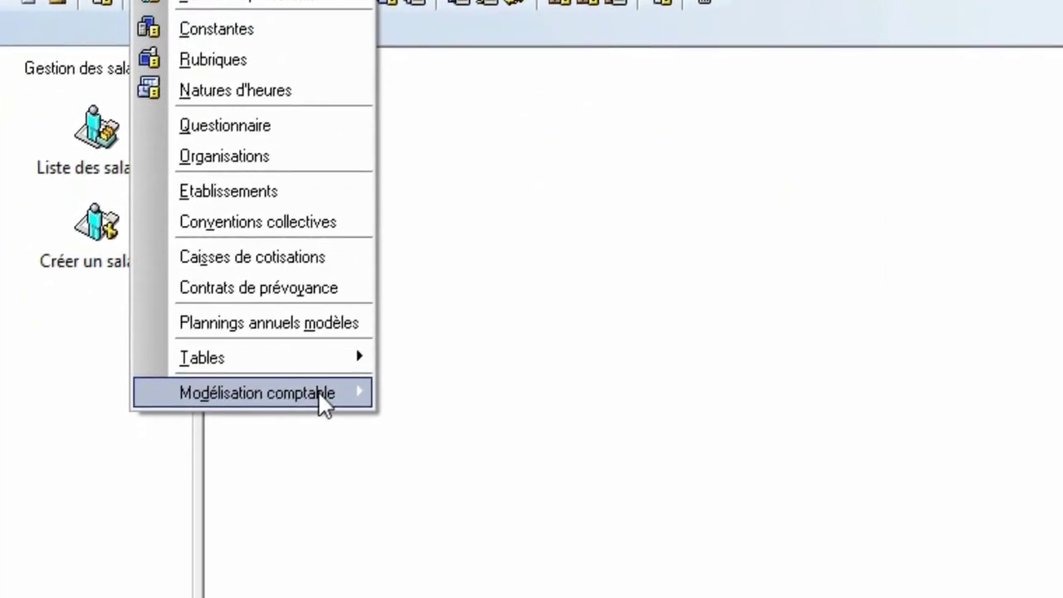
mouse_move(332, 483)
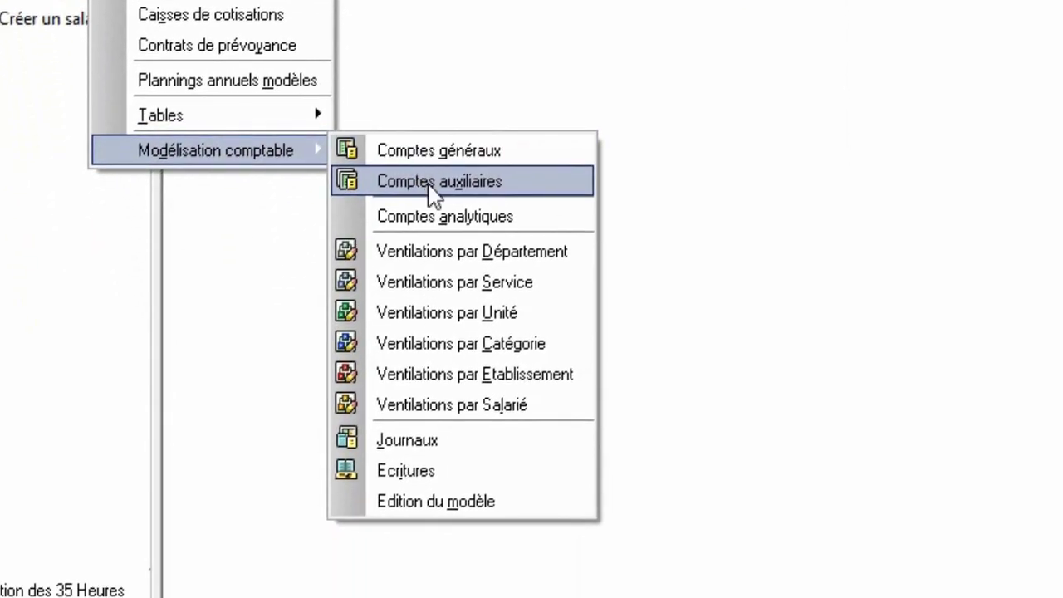
left_click(433, 195)
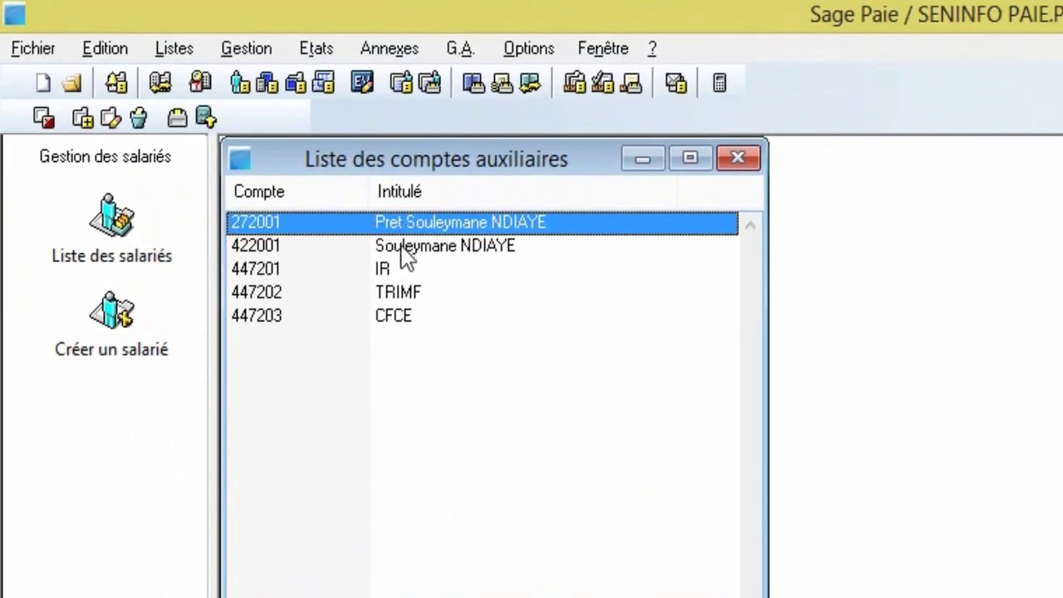
left_click(745, 162)
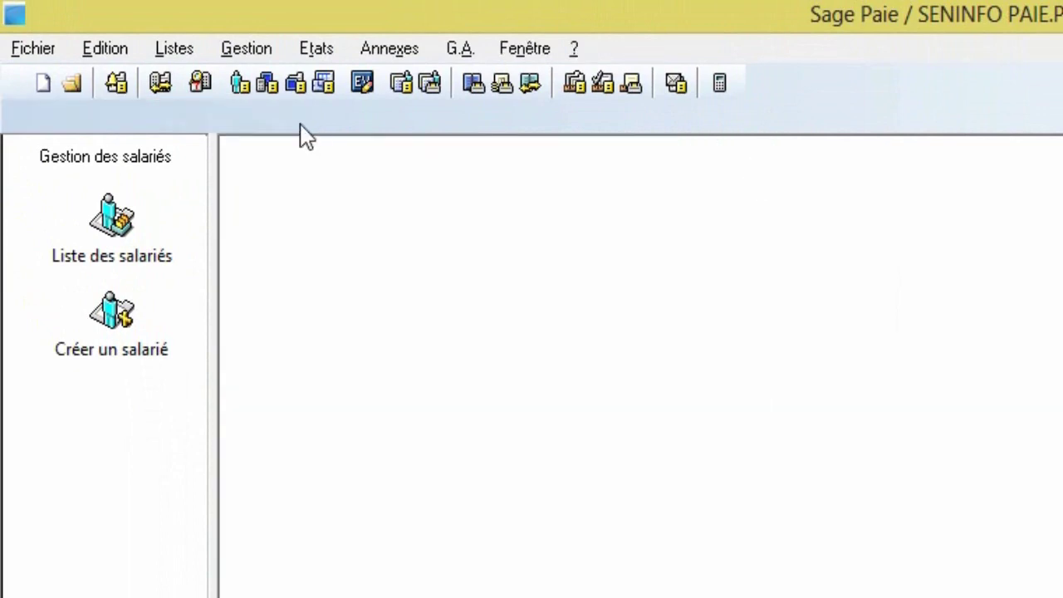
Check which journals are defined in the accounting modelling, and close the journal list
left_click(176, 52)
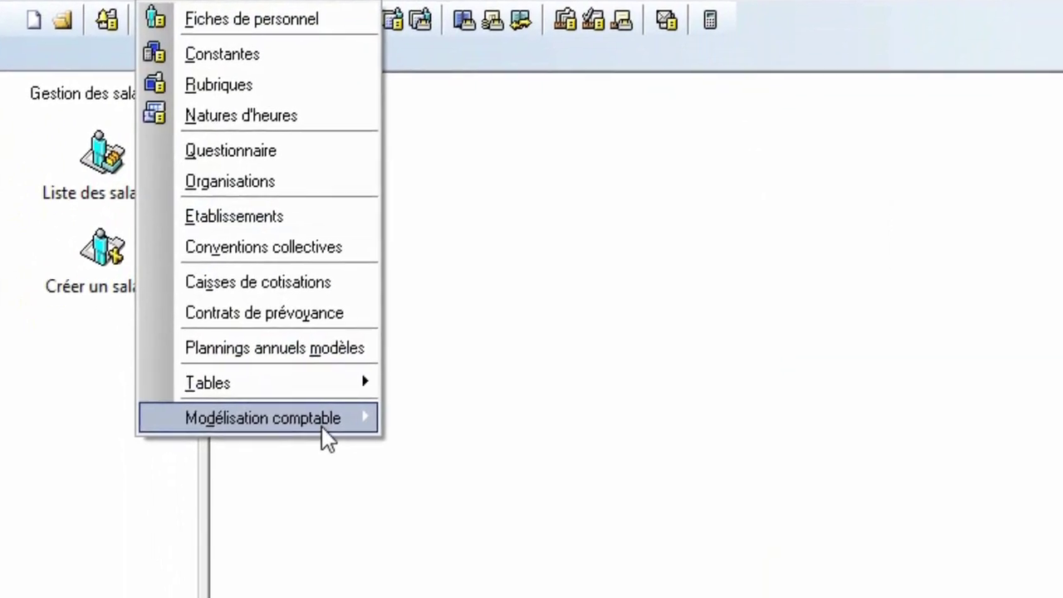
mouse_move(324, 483)
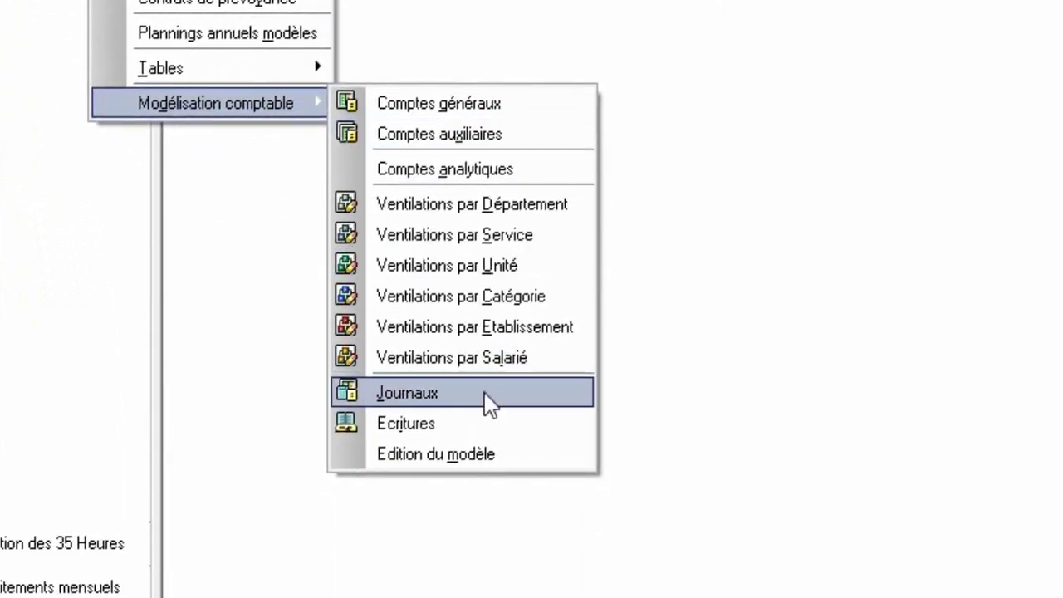
left_click(490, 405)
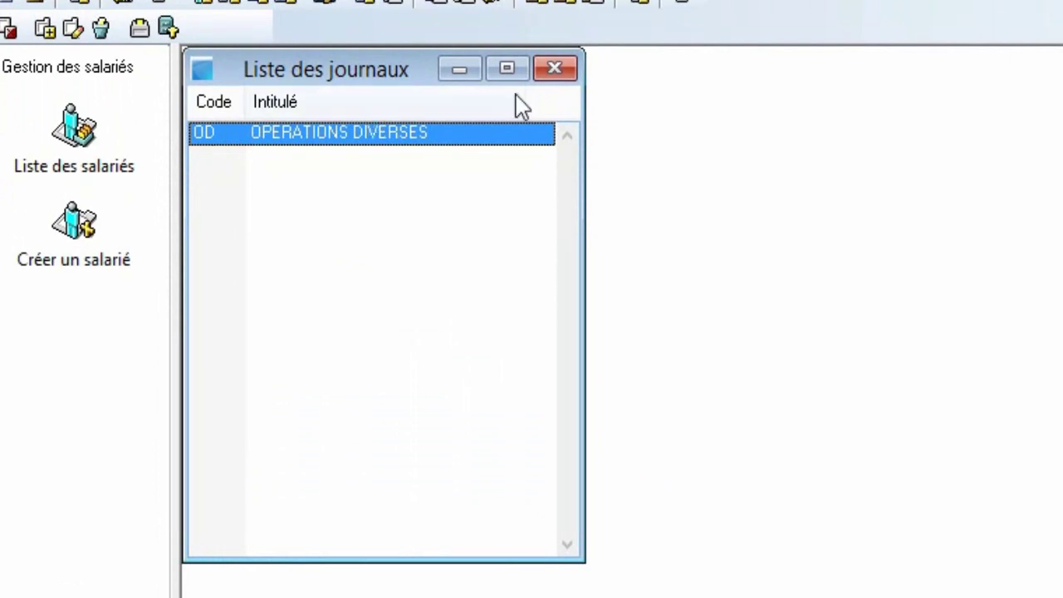
left_click(555, 68)
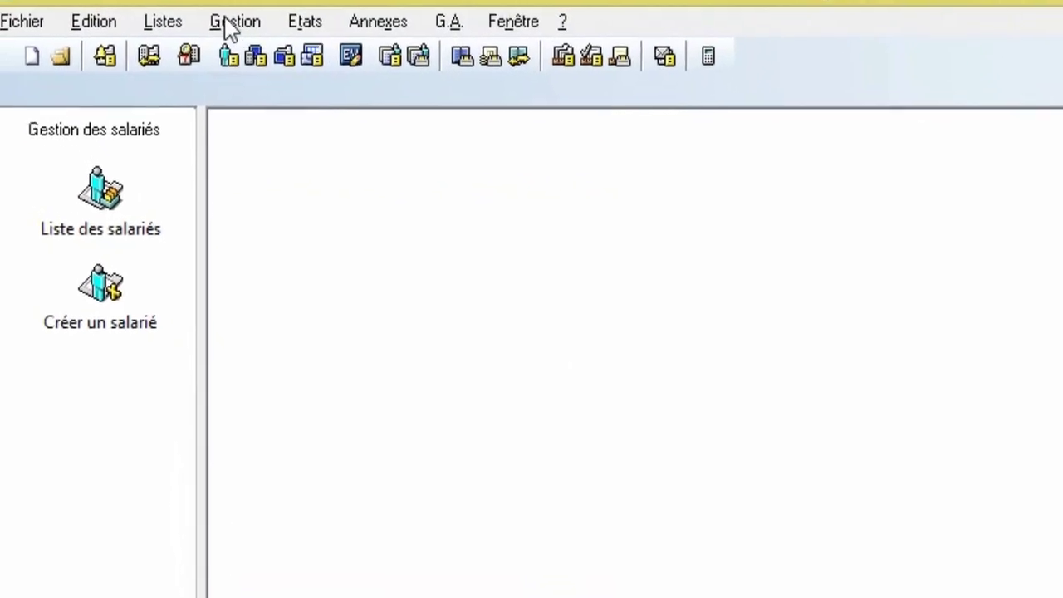
Open the Charges salariales piece of the OD OPERATIONS DIVERSES journal in the accounting model entries
left_click(173, 47)
mouse_move(307, 481)
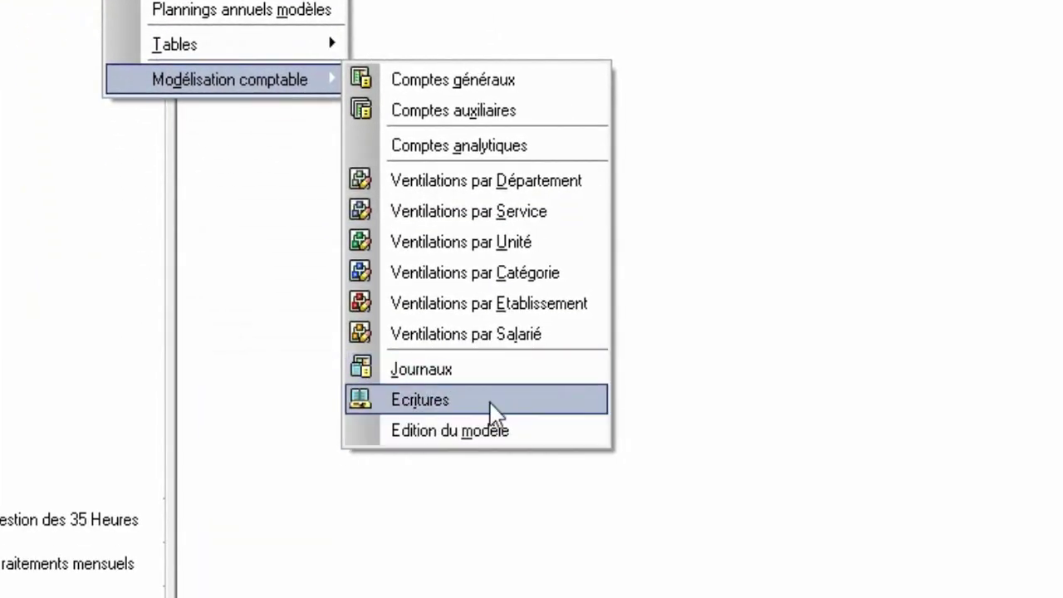
left_click(492, 401)
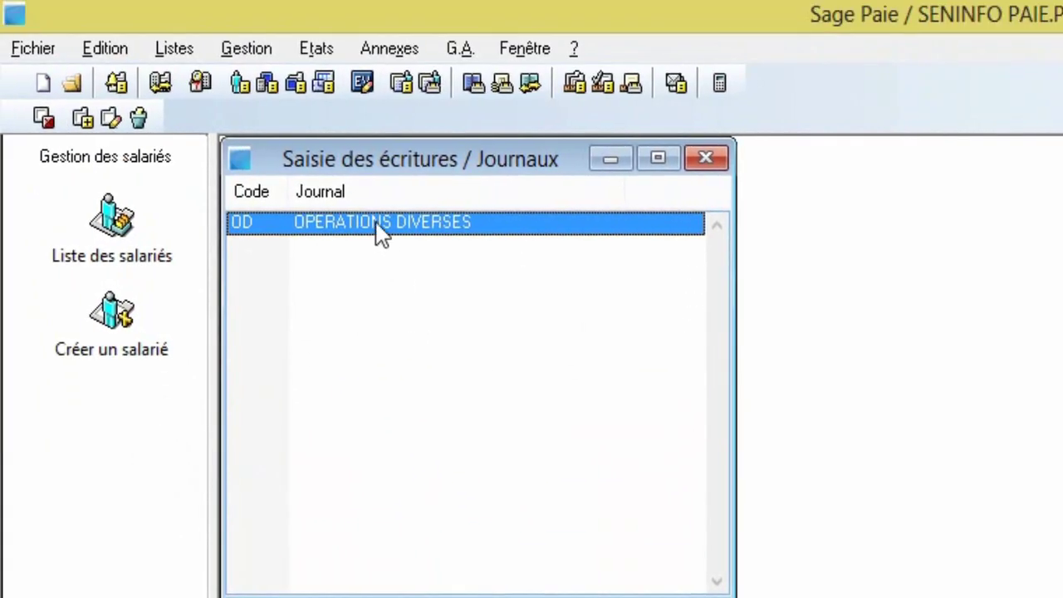
double_click(377, 224)
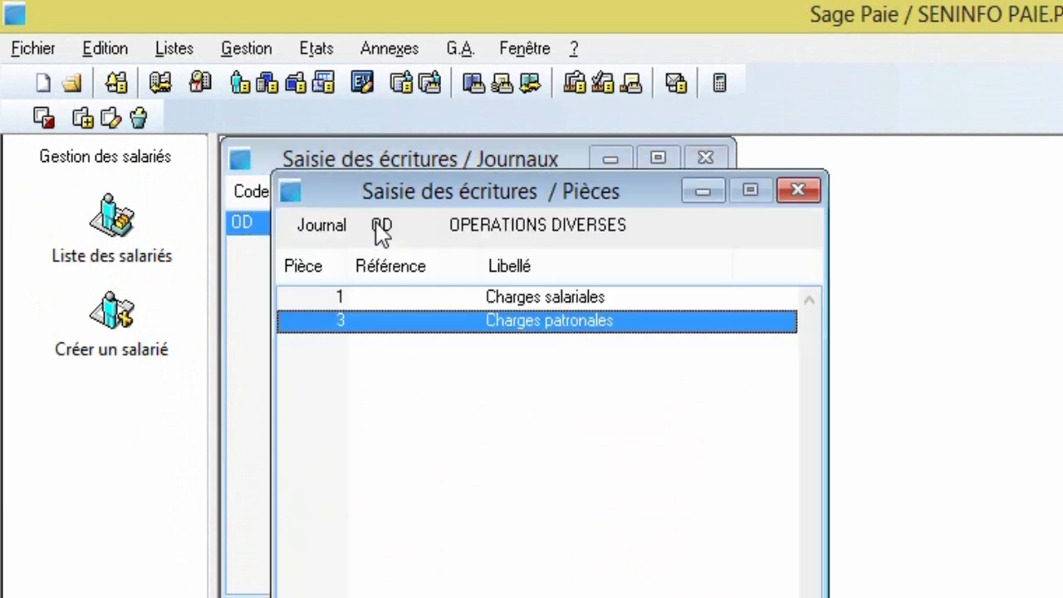
left_click(448, 297)
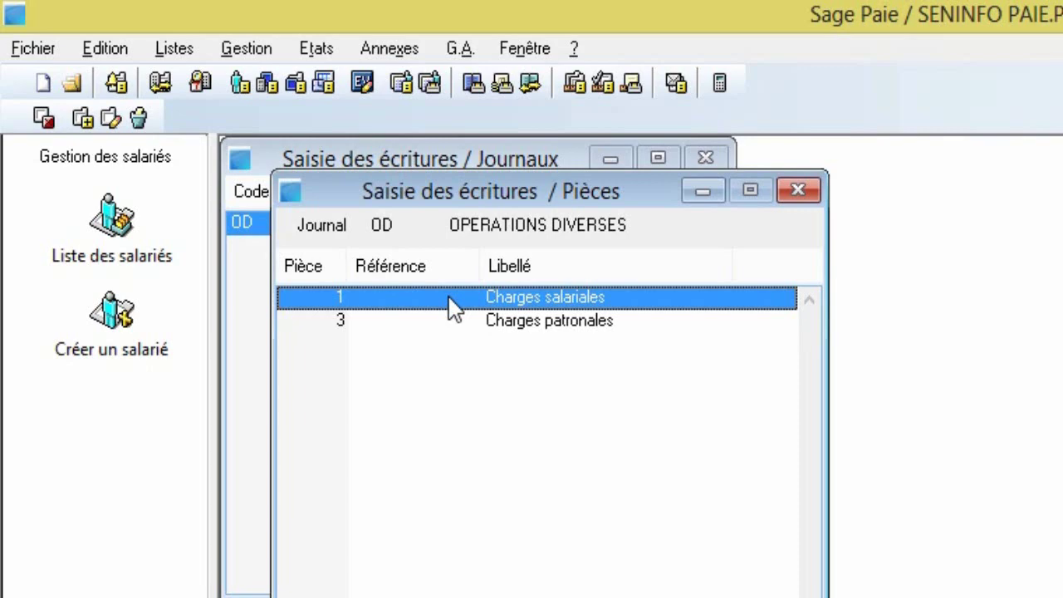
double_click(462, 304)
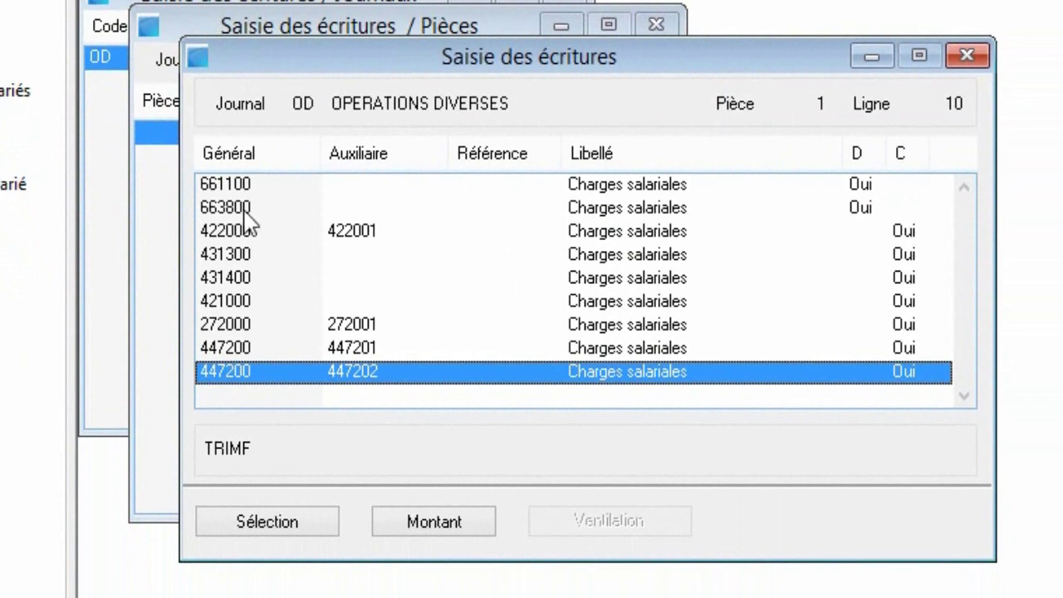
Review the entry lines of the Charges salariales piece, including the account details and direction of line 661100
left_click(257, 190)
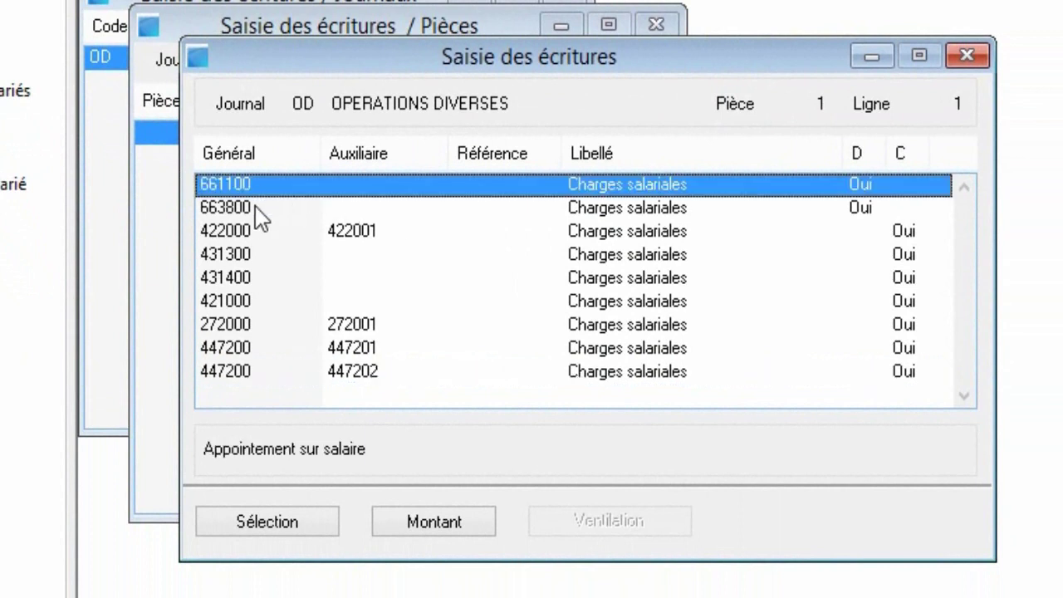
left_click(254, 206)
left_click(282, 230)
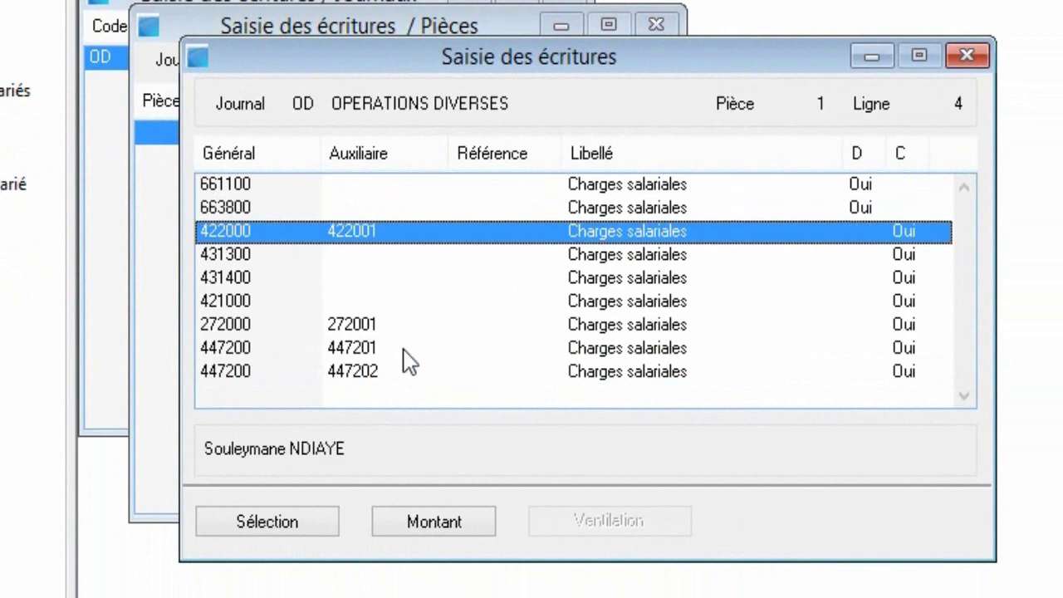
left_click(515, 375)
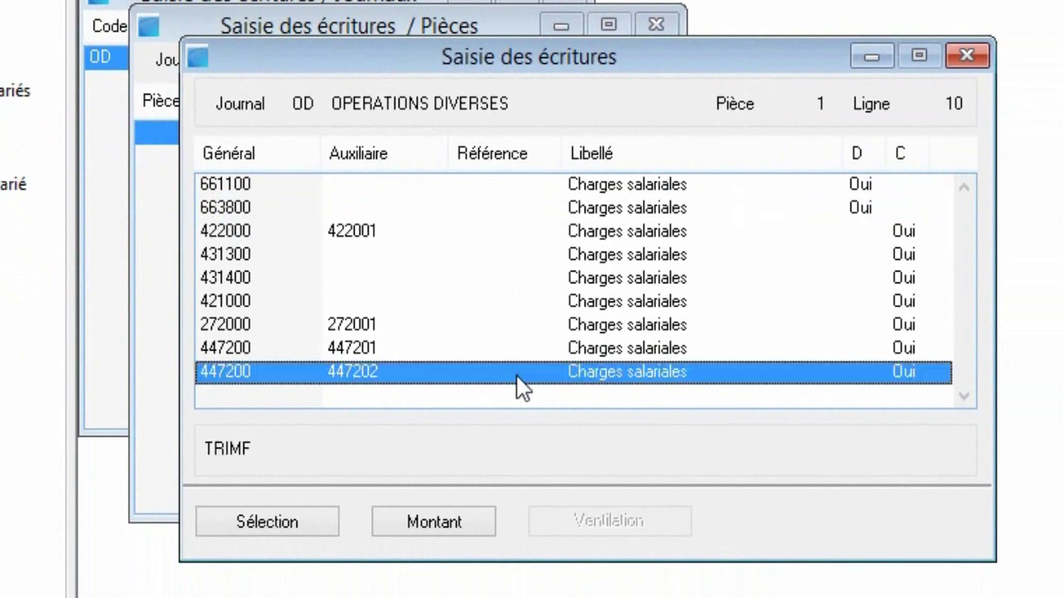
double_click(313, 187)
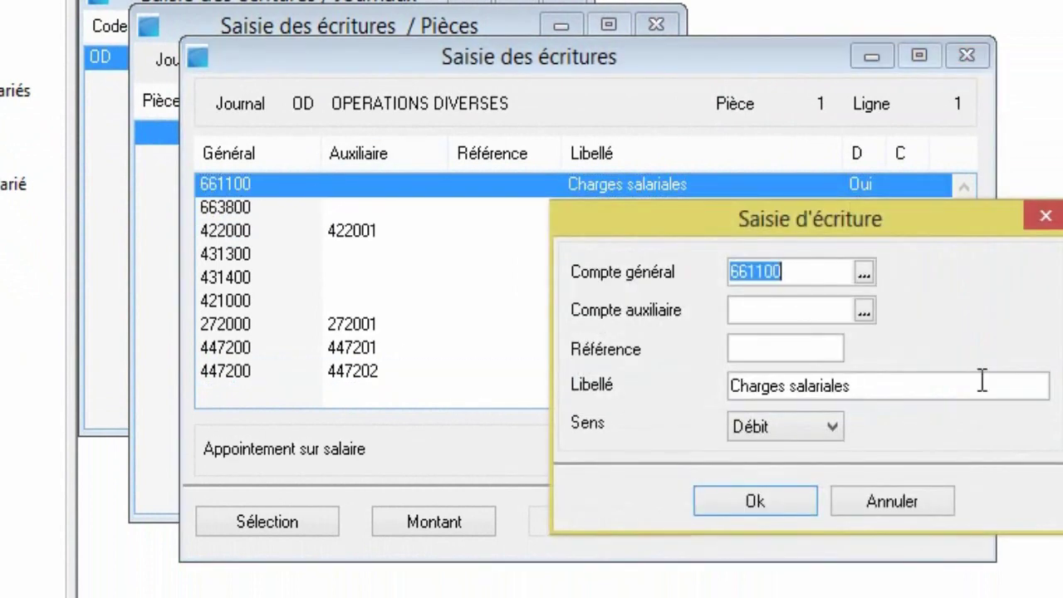
left_click(764, 501)
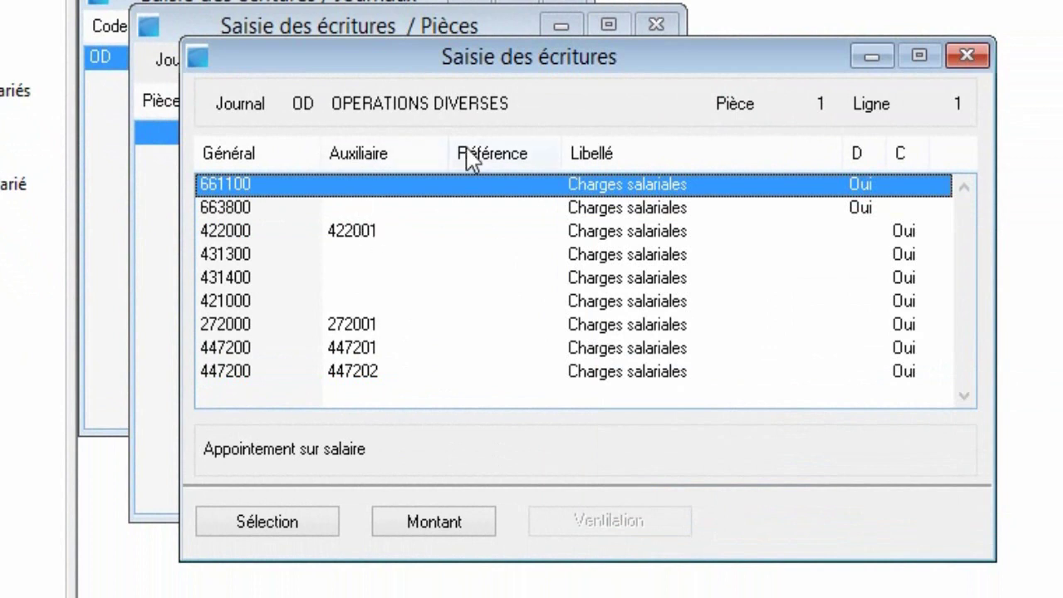
View the blank form for a new entry line in the Charges salariales piece, discard it and close the piece
right_click(304, 384)
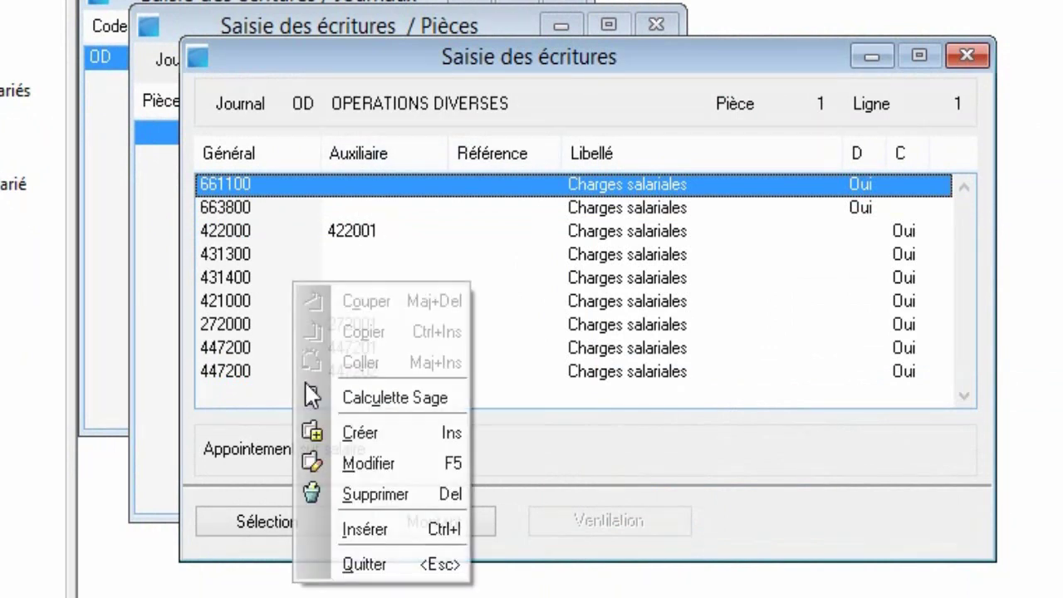
left_click(370, 438)
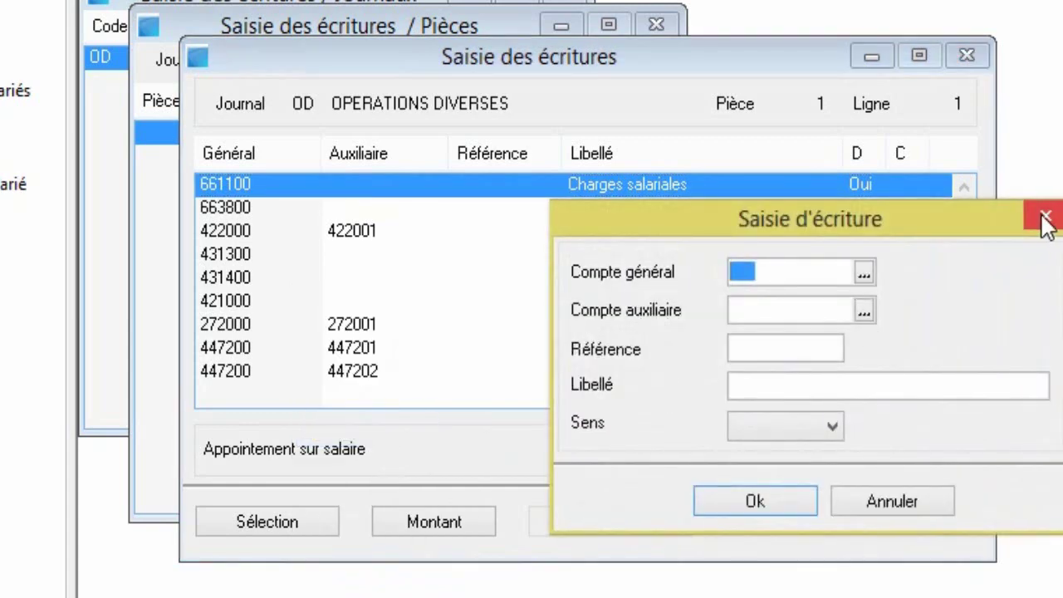
left_click(1045, 218)
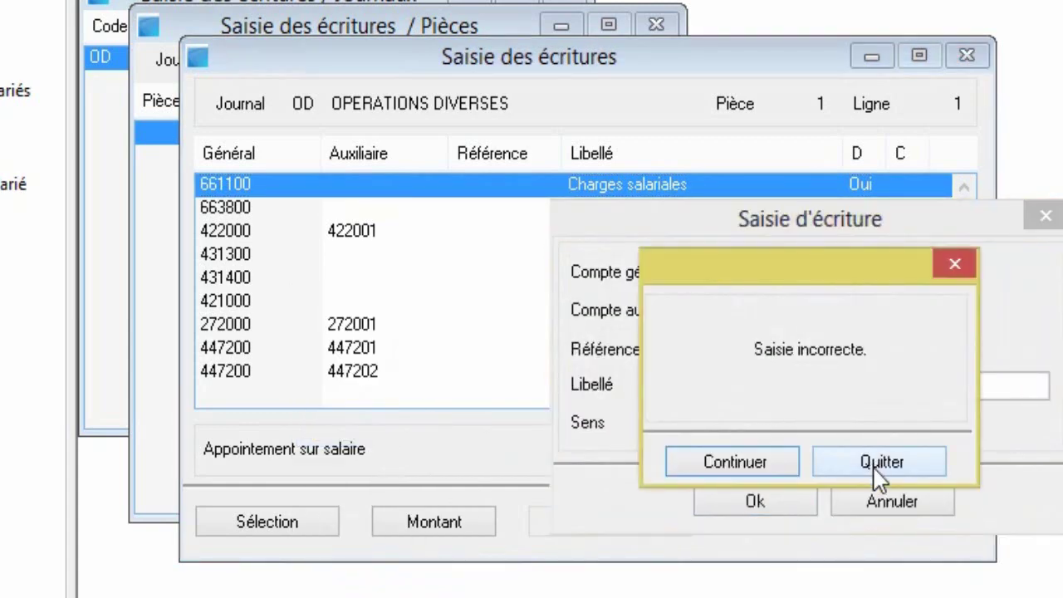
left_click(818, 465)
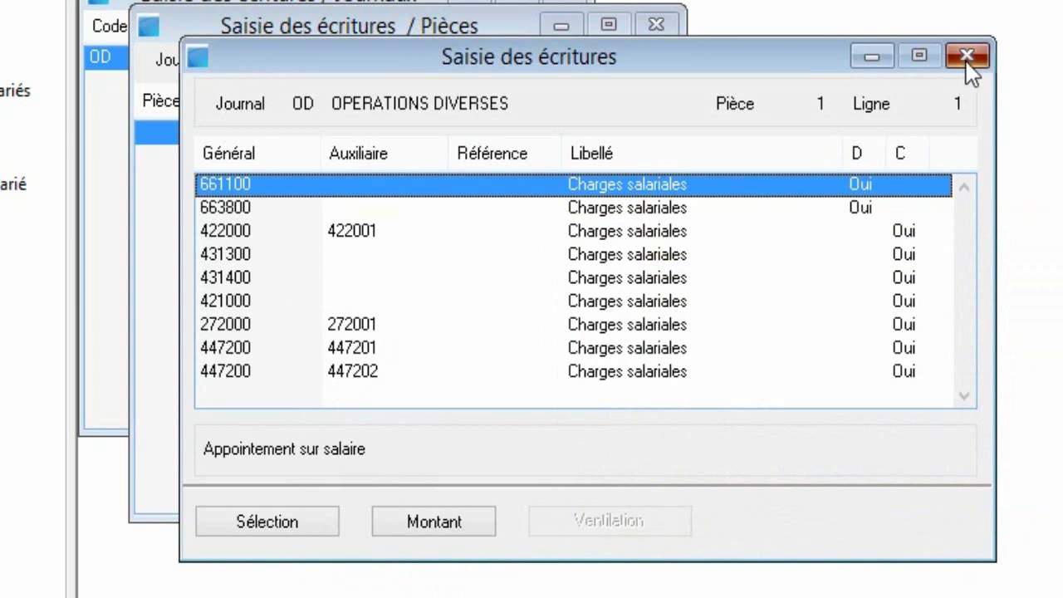
left_click(964, 60)
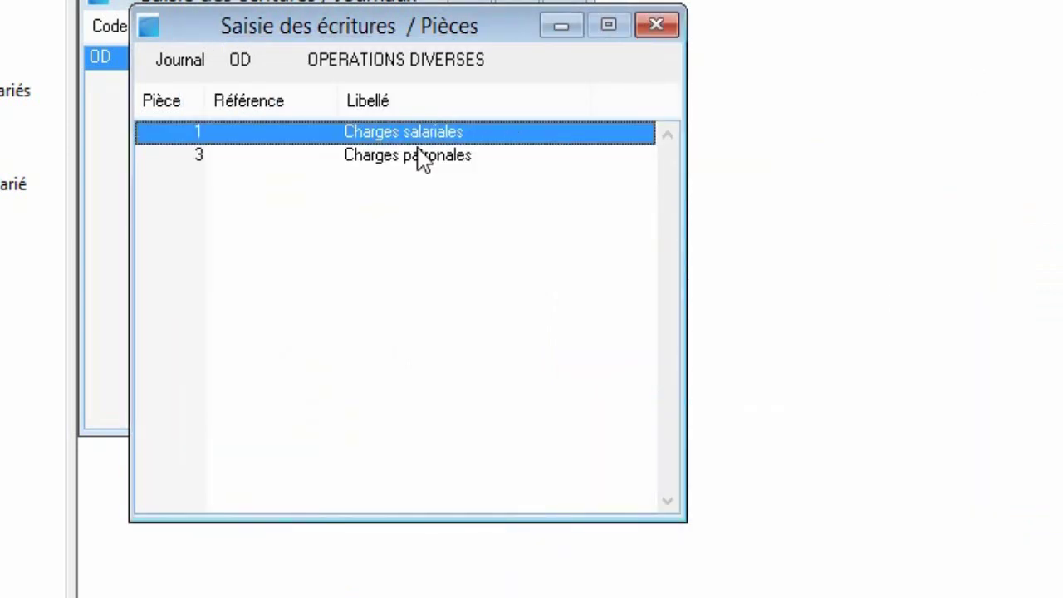
right_click(396, 201)
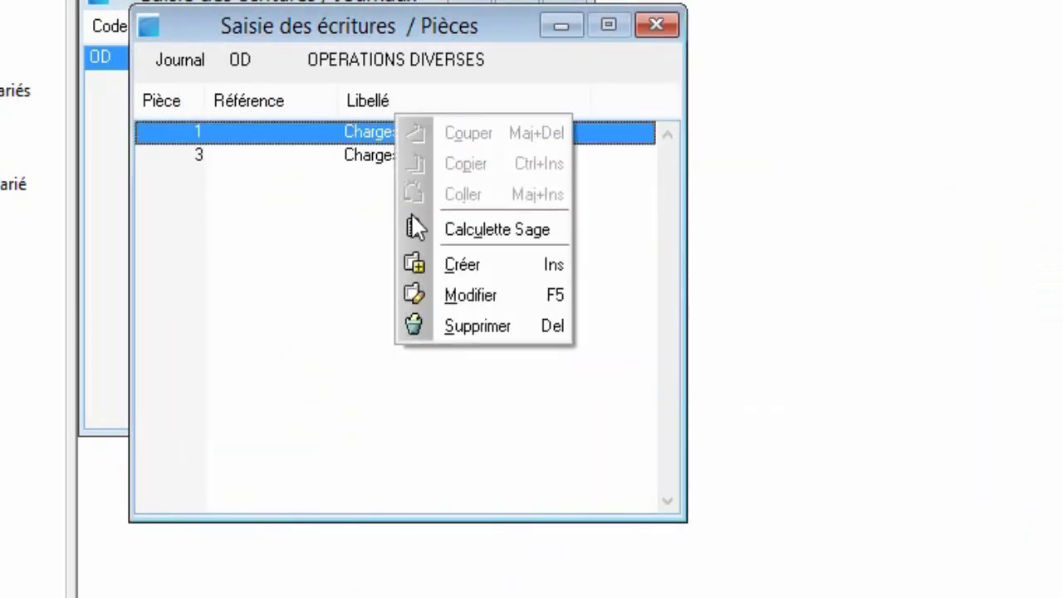
left_click(467, 266)
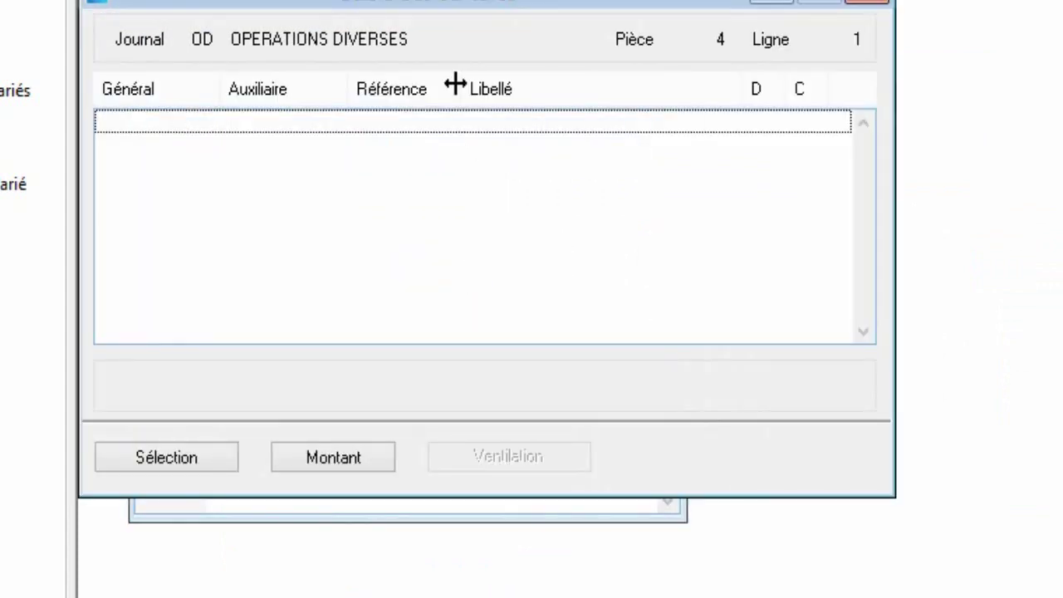
left_click(864, 1)
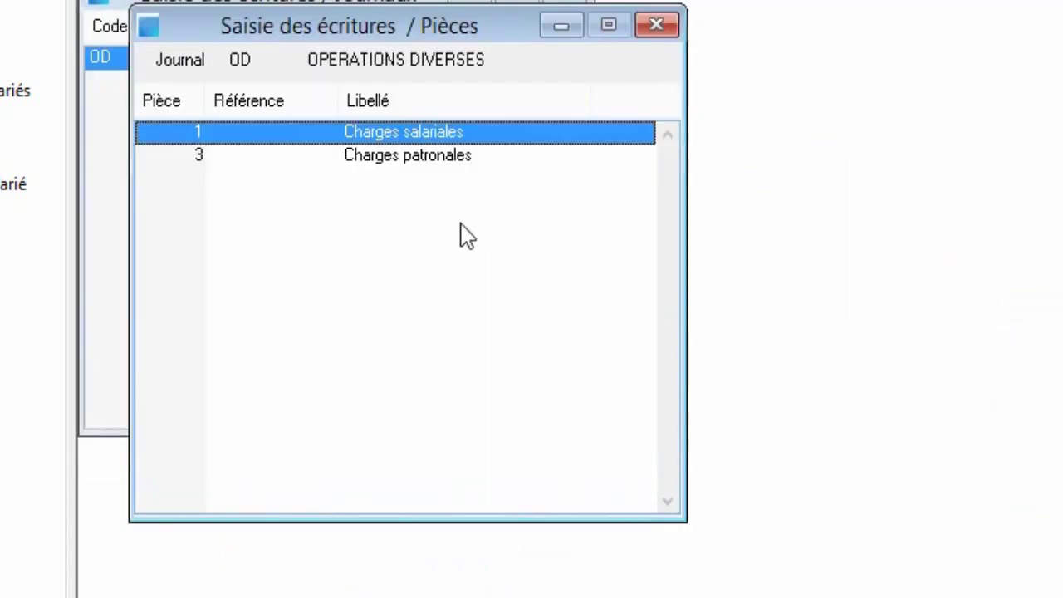
Review the entry lines of the Charges patronales piece, and close the piece, the OD piece list and the journal list
double_click(441, 163)
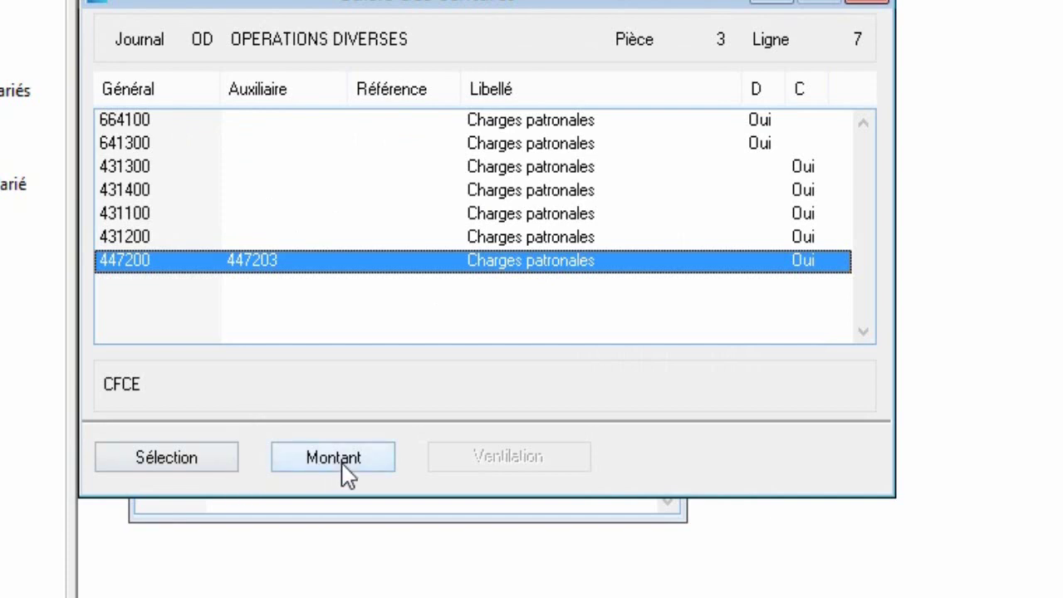
left_click(877, 0)
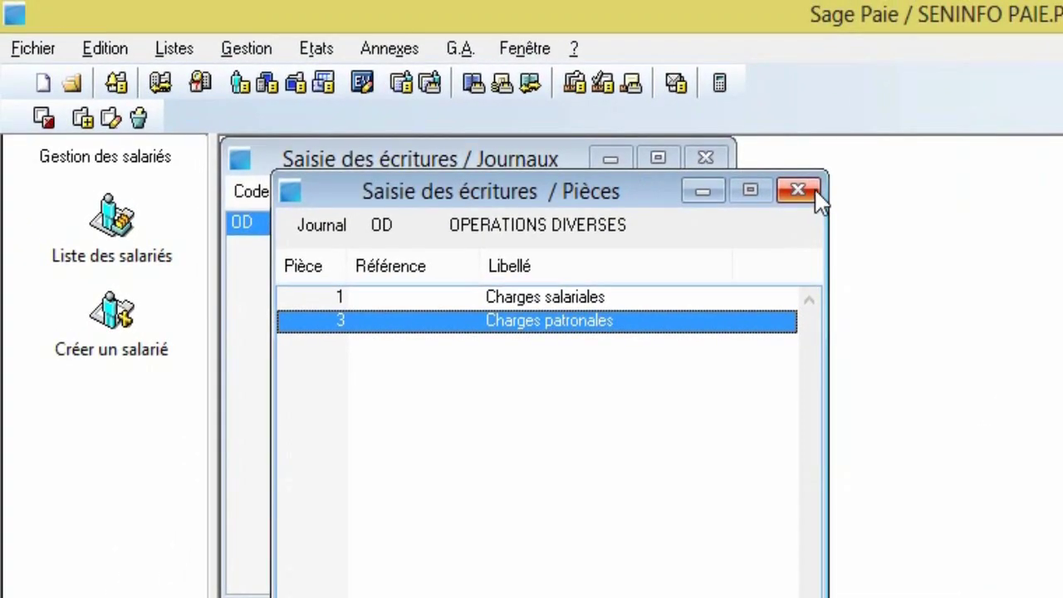
left_click(816, 197)
left_click(720, 160)
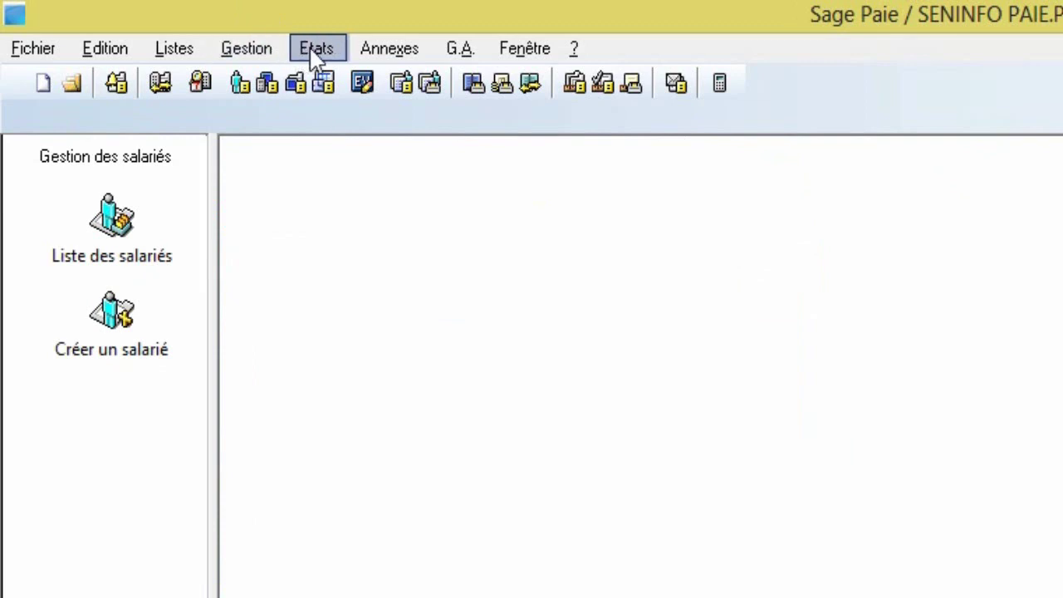
Generate the payslips with a print preview, look through the payslip down to its contribution and transport lines, and close the preview
left_click(254, 55)
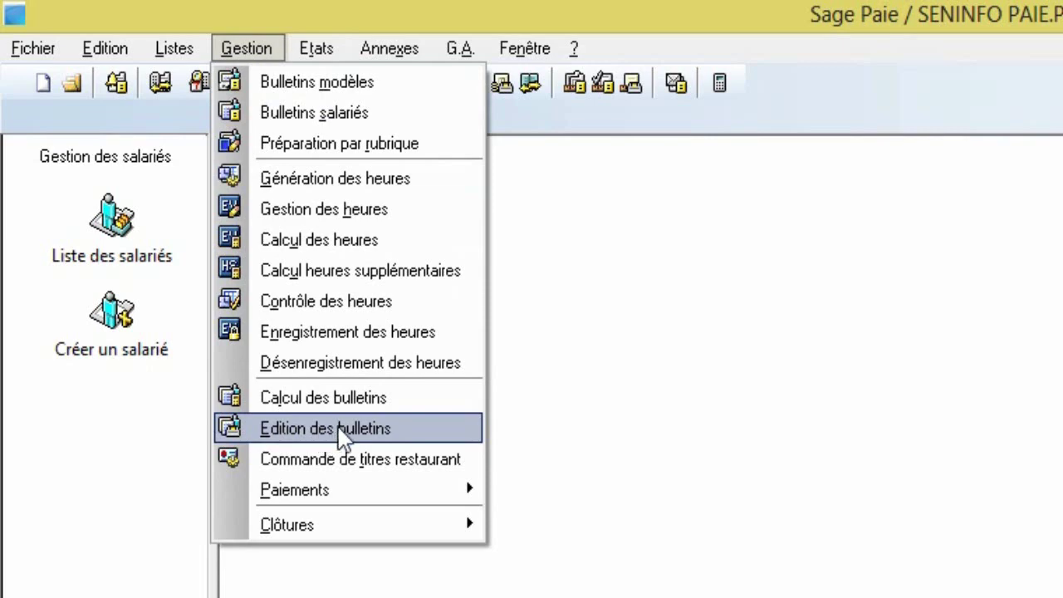
left_click(339, 430)
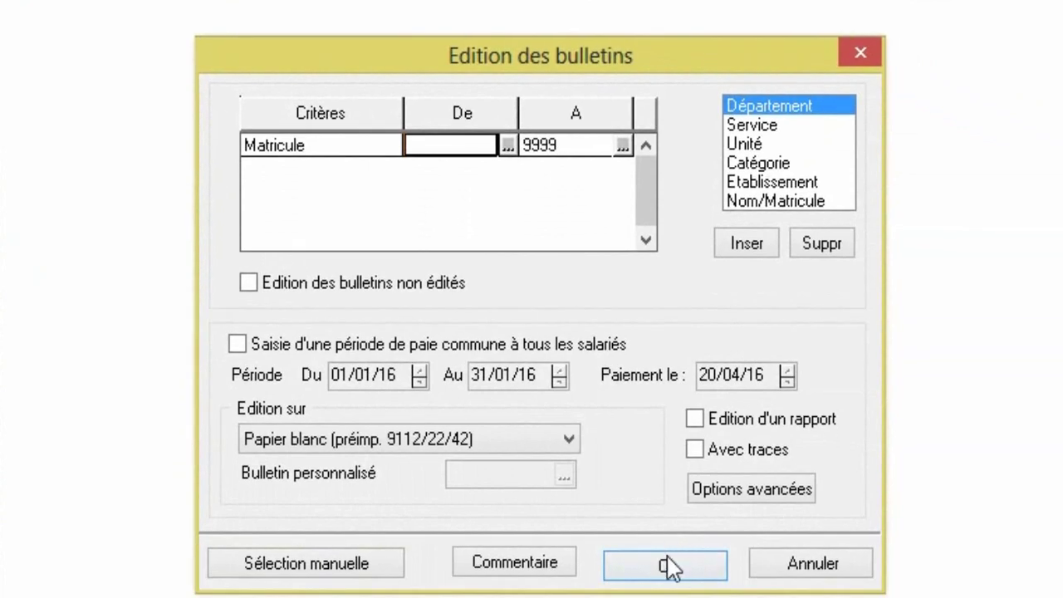
left_click(668, 567)
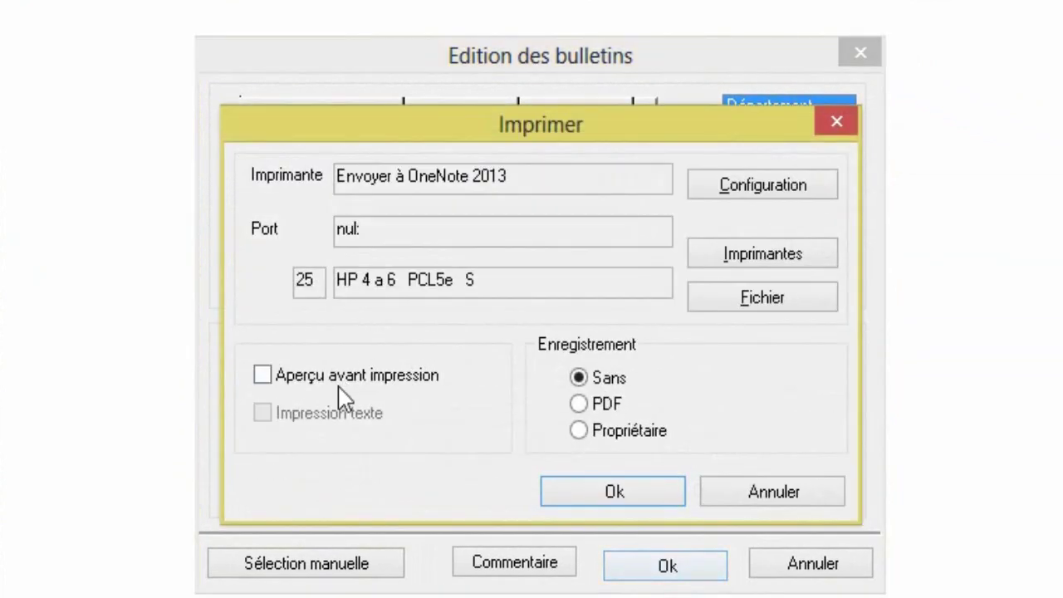
left_click(340, 384)
left_click(613, 498)
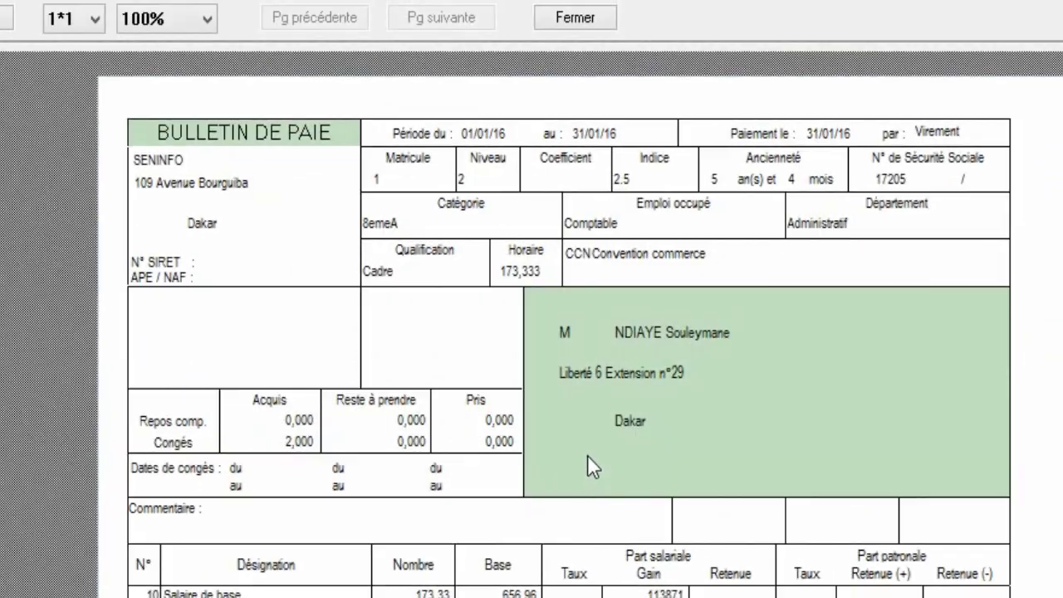
scroll(588, 311, "down", 10)
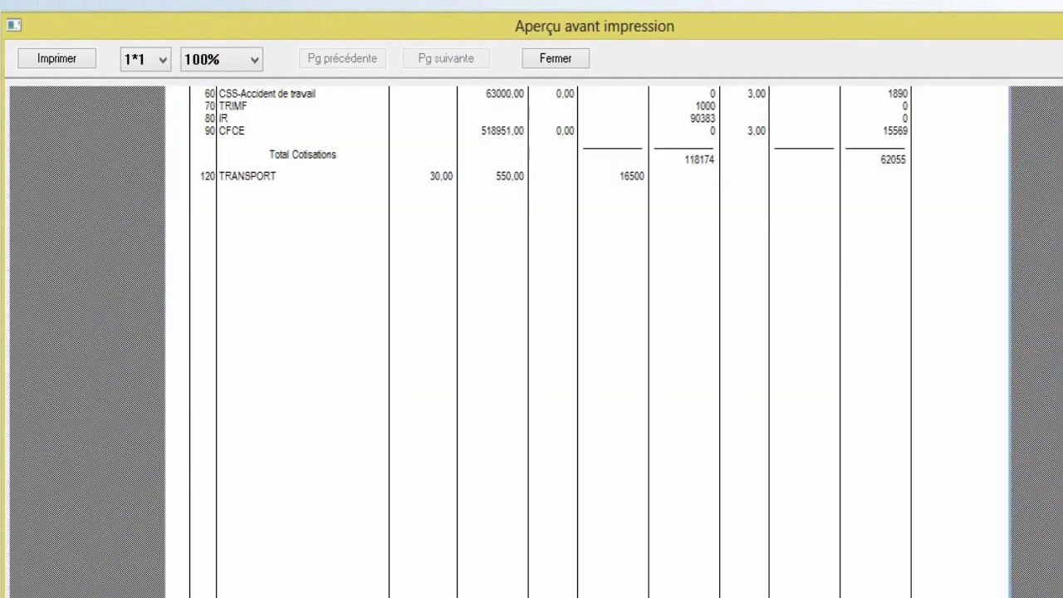
left_click(554, 59)
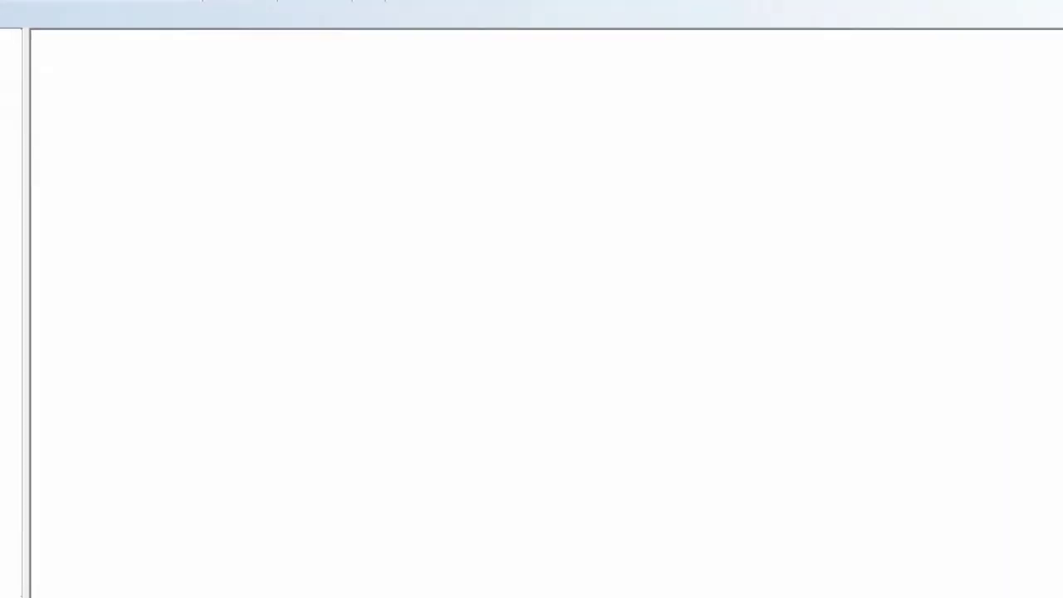
Launch the monthly payroll closing for 31/01/16 with a Détaillé report
left_click(239, 46)
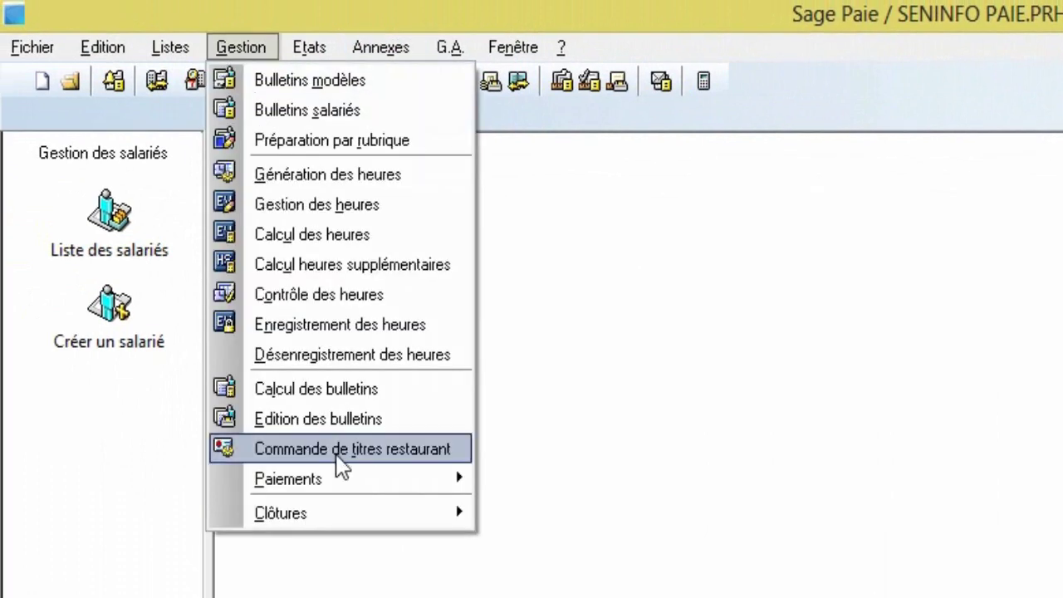
mouse_move(374, 524)
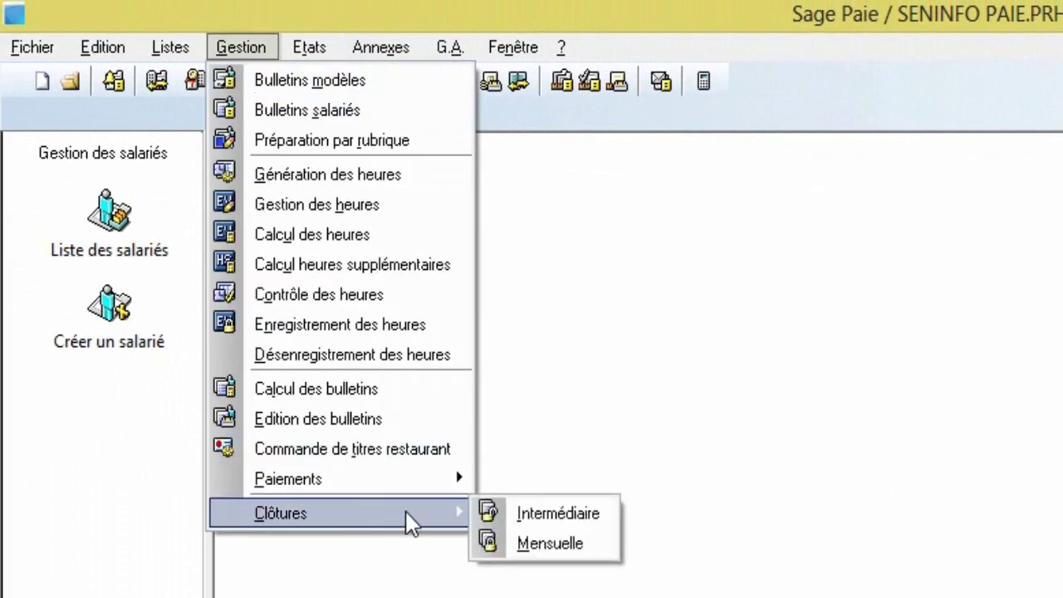
left_click(535, 544)
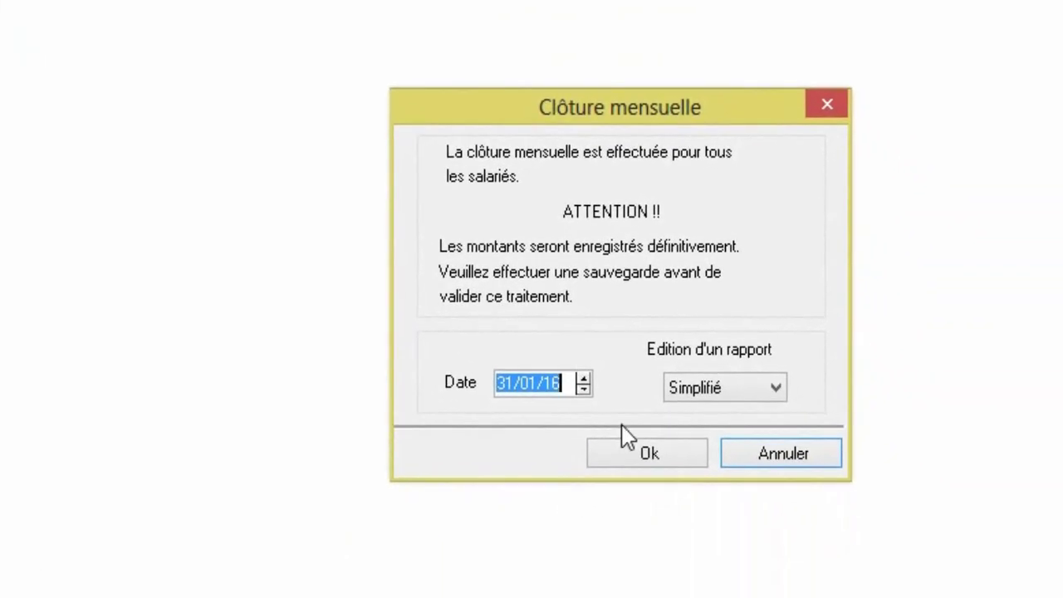
left_click(777, 389)
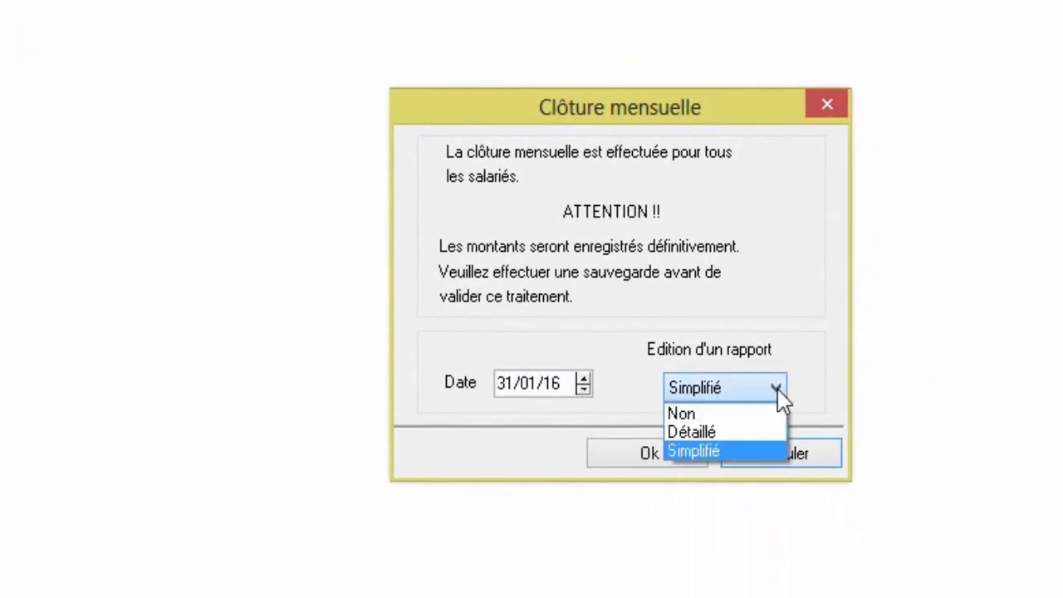
left_click(743, 434)
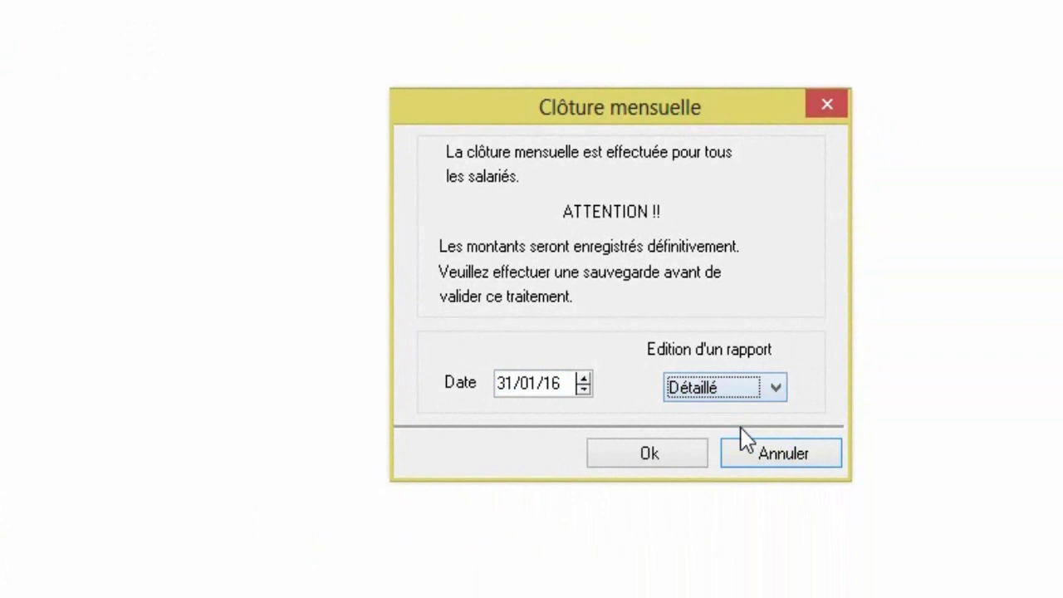
left_click(665, 453)
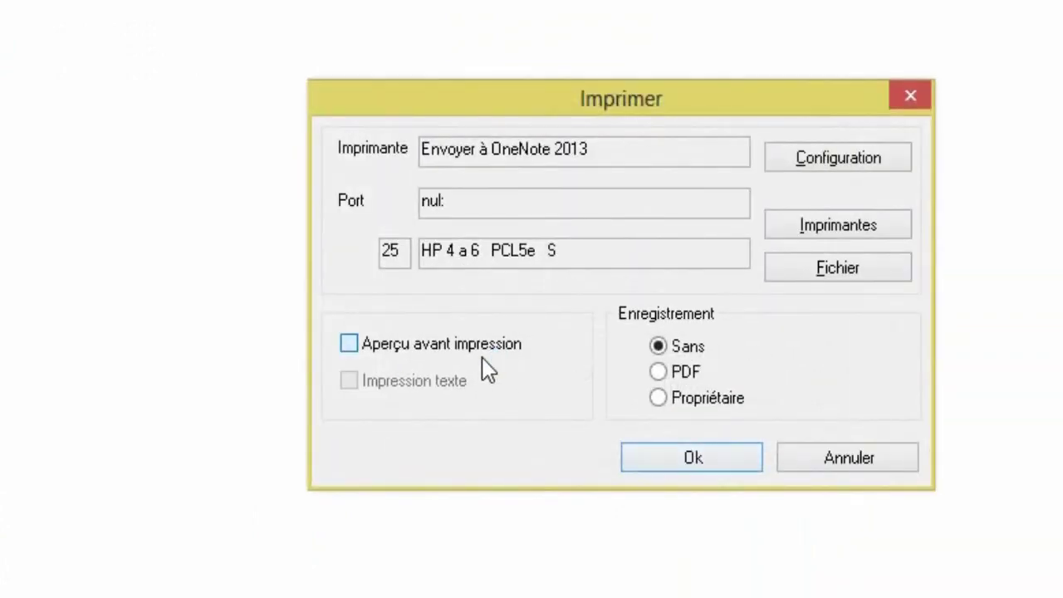